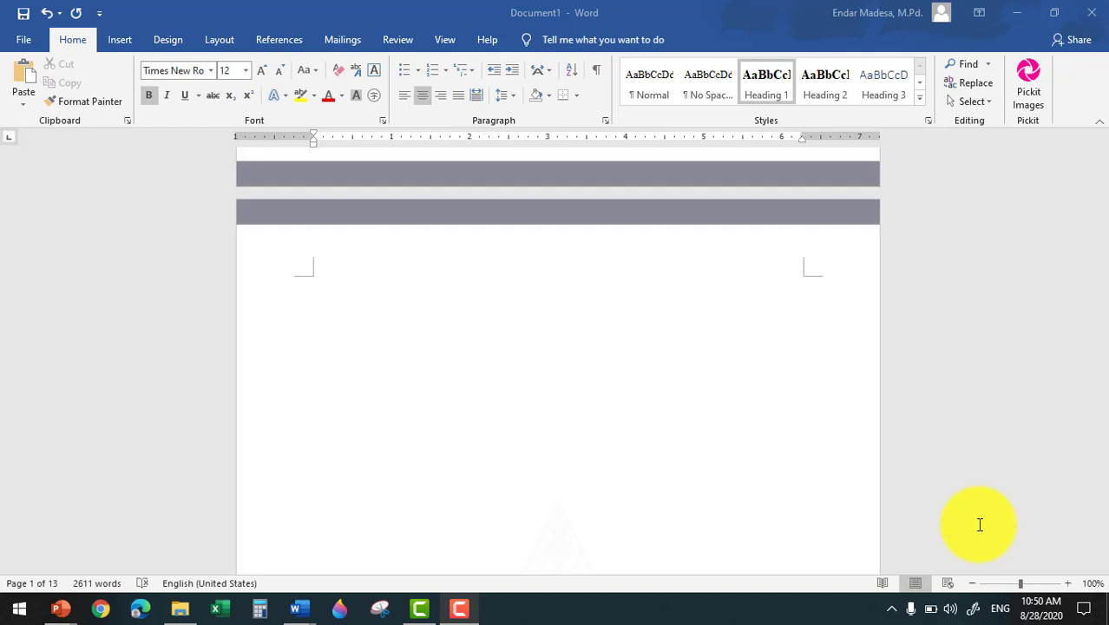
- Scroll through the paper to check the new DAFTAR ISI page after the abstract
{"action": "scroll", "coordinate": [764, 352], "scroll_direction": "up", "scroll_amount": 10}
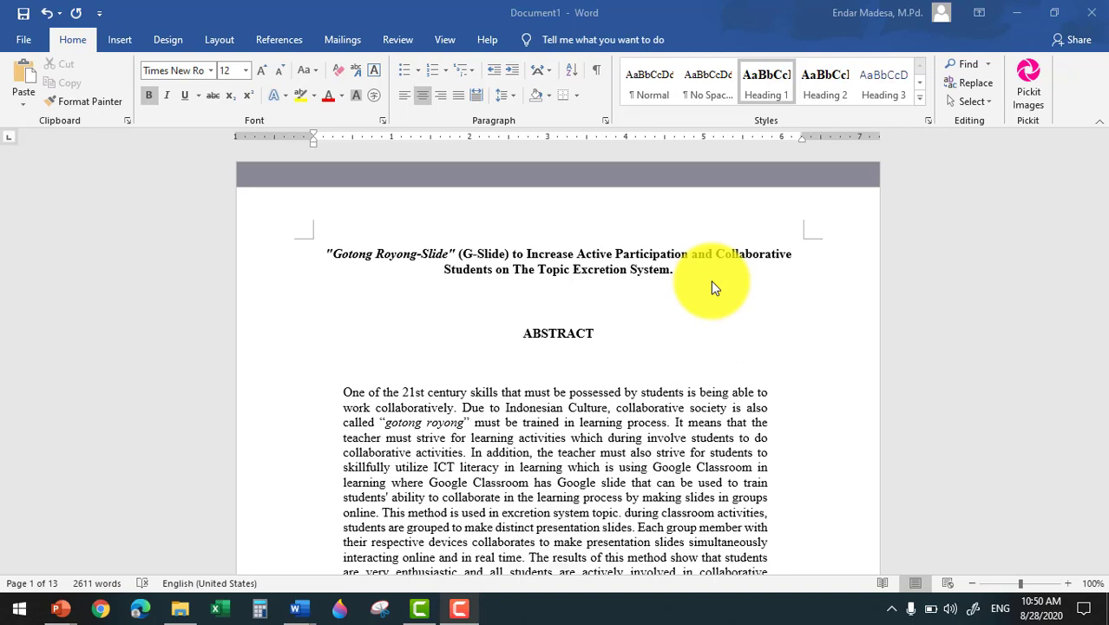
{"action": "scroll", "coordinate": [734, 313], "scroll_direction": "down", "scroll_amount": 15}
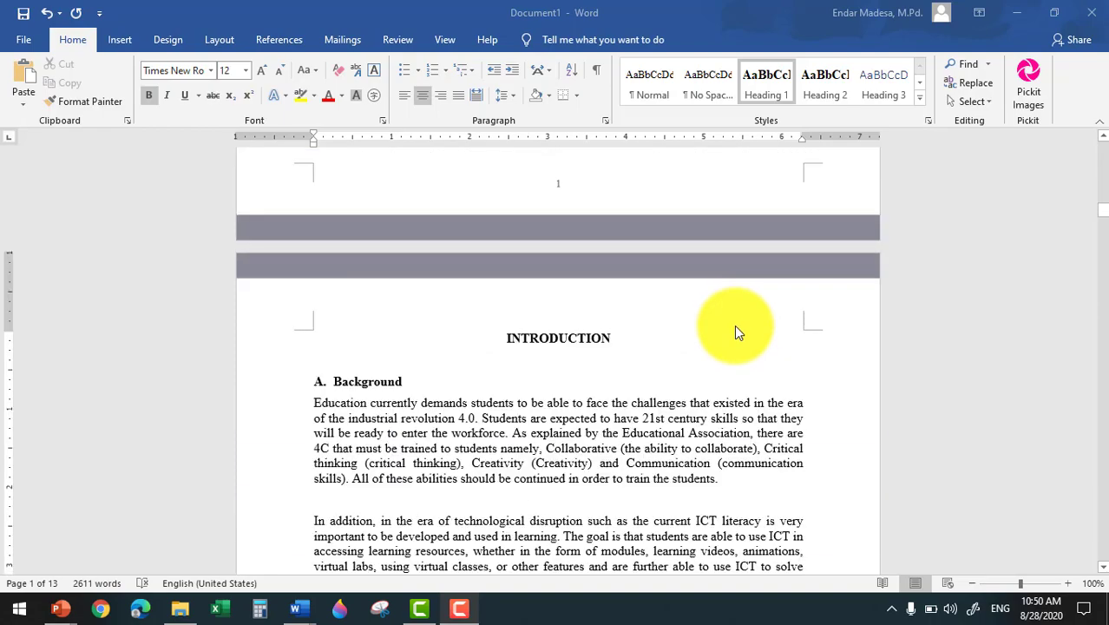
{"action": "scroll", "coordinate": [734, 325], "scroll_direction": "down", "scroll_amount": 10}
{"action": "scroll", "coordinate": [733, 325], "scroll_direction": "down", "scroll_amount": 10}
{"action": "scroll", "coordinate": [733, 327], "scroll_direction": "down", "scroll_amount": 10}
{"action": "scroll", "coordinate": [733, 326], "scroll_direction": "down", "scroll_amount": 10}
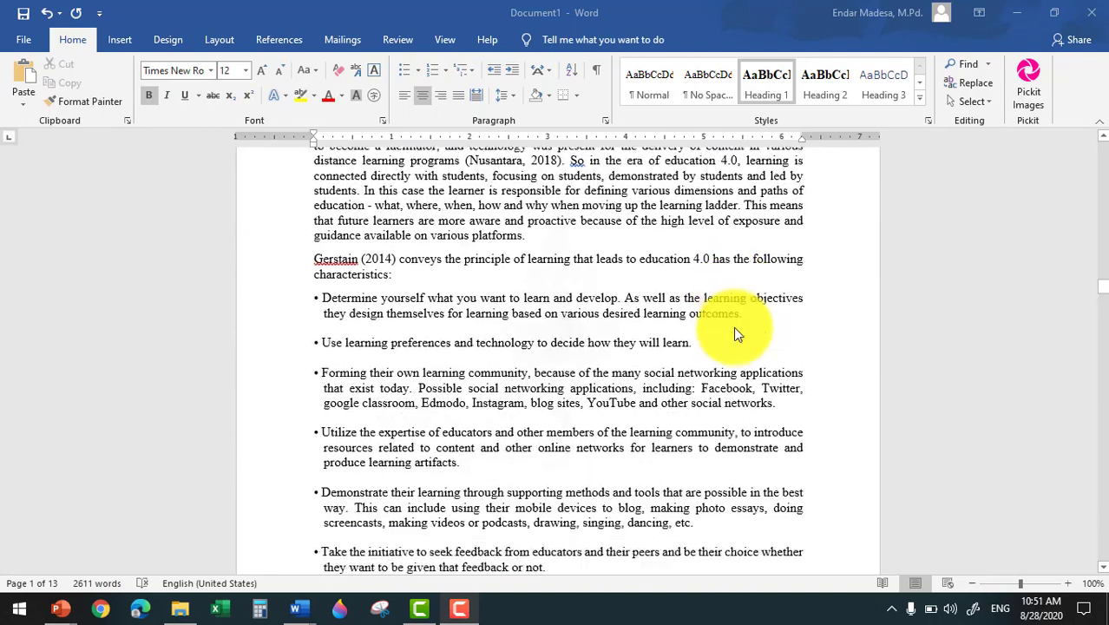
{"action": "scroll", "coordinate": [733, 326], "scroll_direction": "up", "scroll_amount": 5}
{"action": "scroll", "coordinate": [734, 327], "scroll_direction": "up", "scroll_amount": 10}
{"action": "scroll", "coordinate": [734, 327], "scroll_direction": "up", "scroll_amount": 10}
{"action": "scroll", "coordinate": [753, 341], "scroll_direction": "up", "scroll_amount": 10}
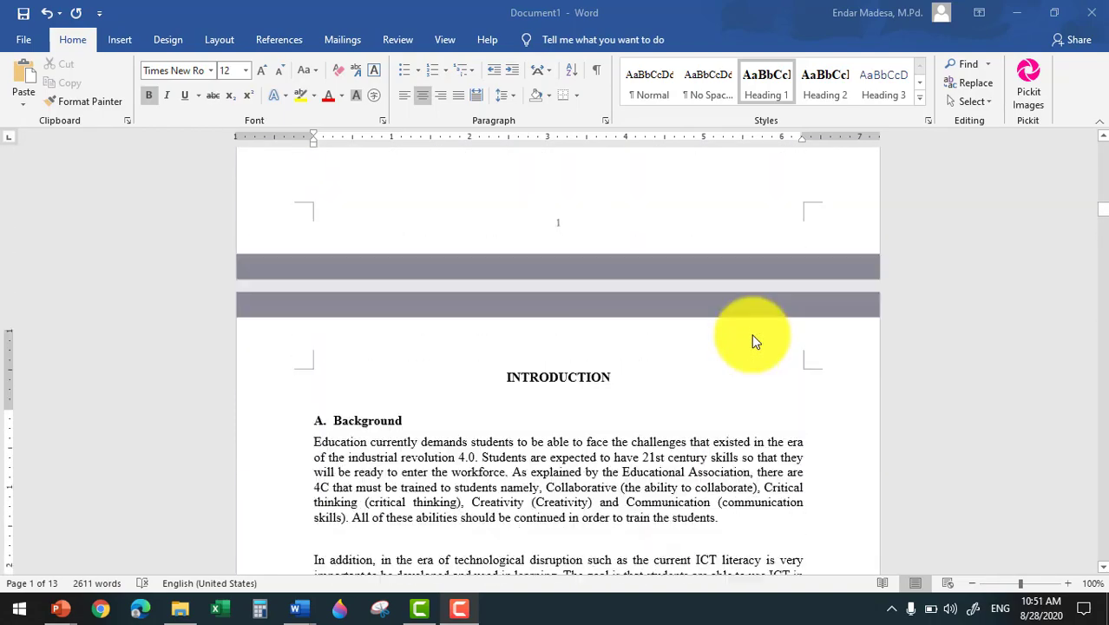
{"action": "scroll", "coordinate": [753, 341], "scroll_direction": "up", "scroll_amount": 10}
{"action": "scroll", "coordinate": [753, 341], "scroll_direction": "up", "scroll_amount": 10}
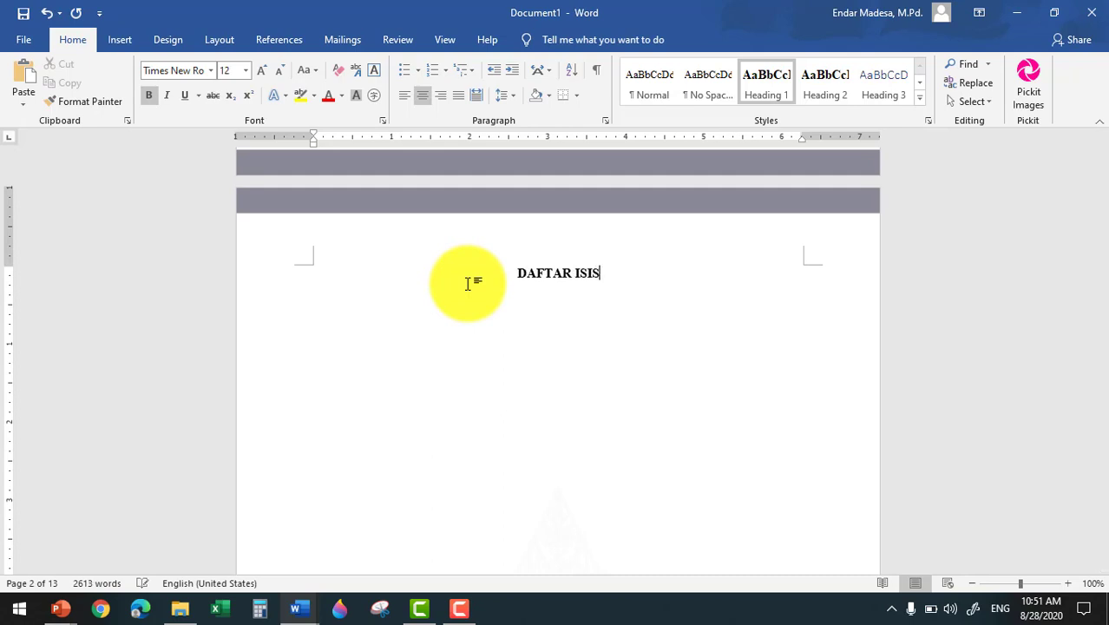
- Place the cursor on the empty line under DAFTAR ISI and return to page 1
{"action": "left_click", "coordinate": [467, 284]}
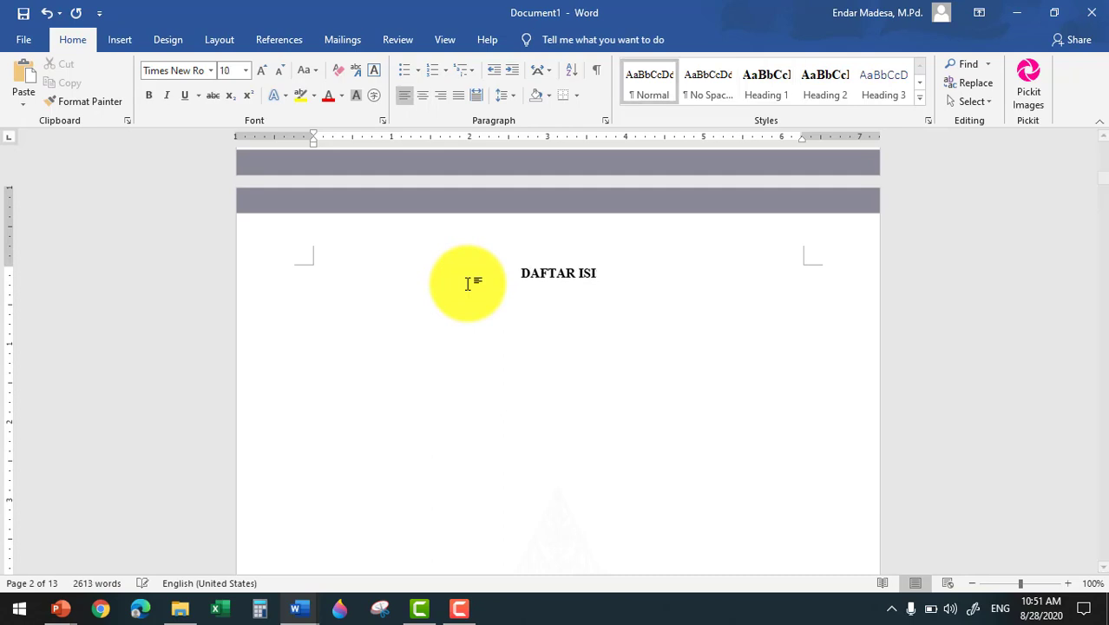
{"action": "scroll", "coordinate": [581, 376], "scroll_direction": "up", "scroll_amount": 3}
{"action": "scroll", "coordinate": [581, 376], "scroll_direction": "up", "scroll_amount": 8}
{"action": "scroll", "coordinate": [594, 379], "scroll_direction": "up", "scroll_amount": 7}
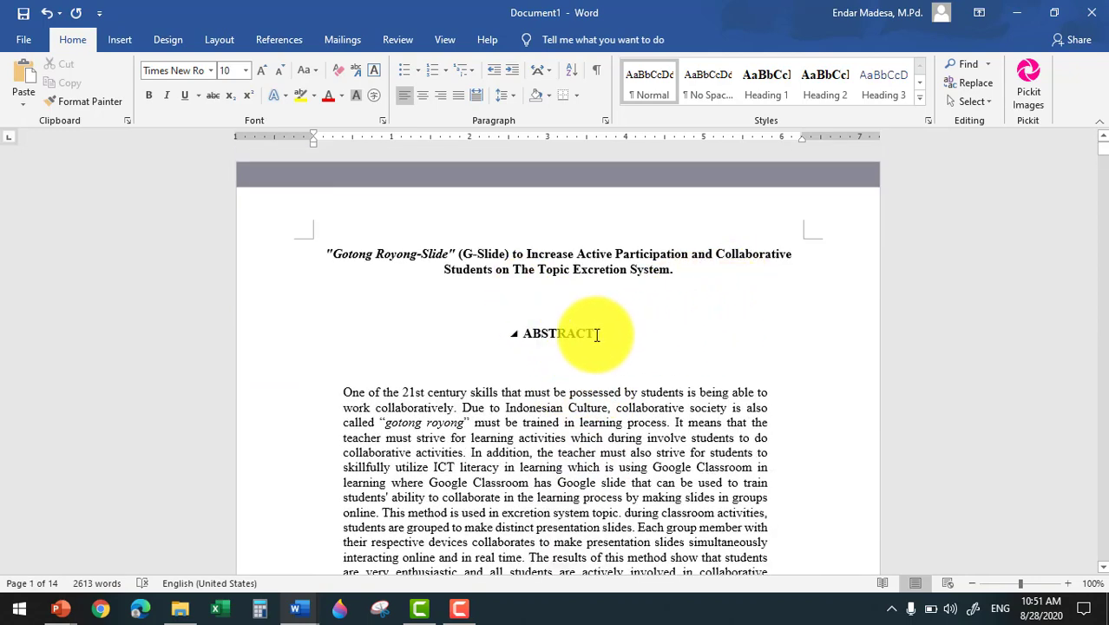
- Make the ABSTRACT title a centred Heading 1
{"action": "left_click_drag", "start_coordinate": [596, 334], "coordinate": [525, 334]}
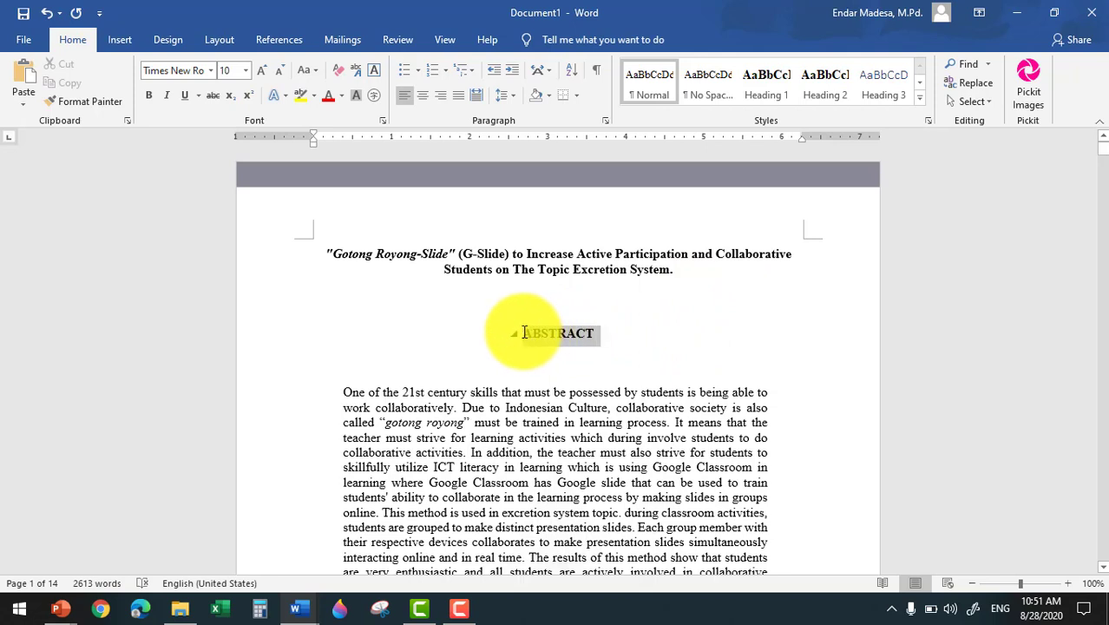
{"action": "left_click", "coordinate": [765, 83]}
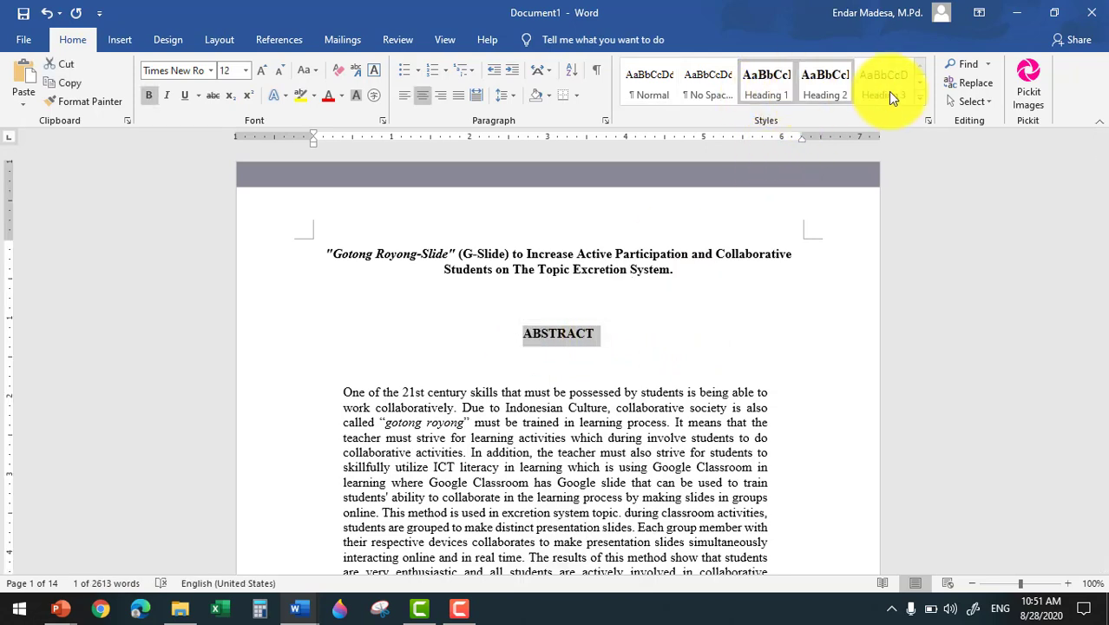
{"action": "left_click", "coordinate": [921, 101]}
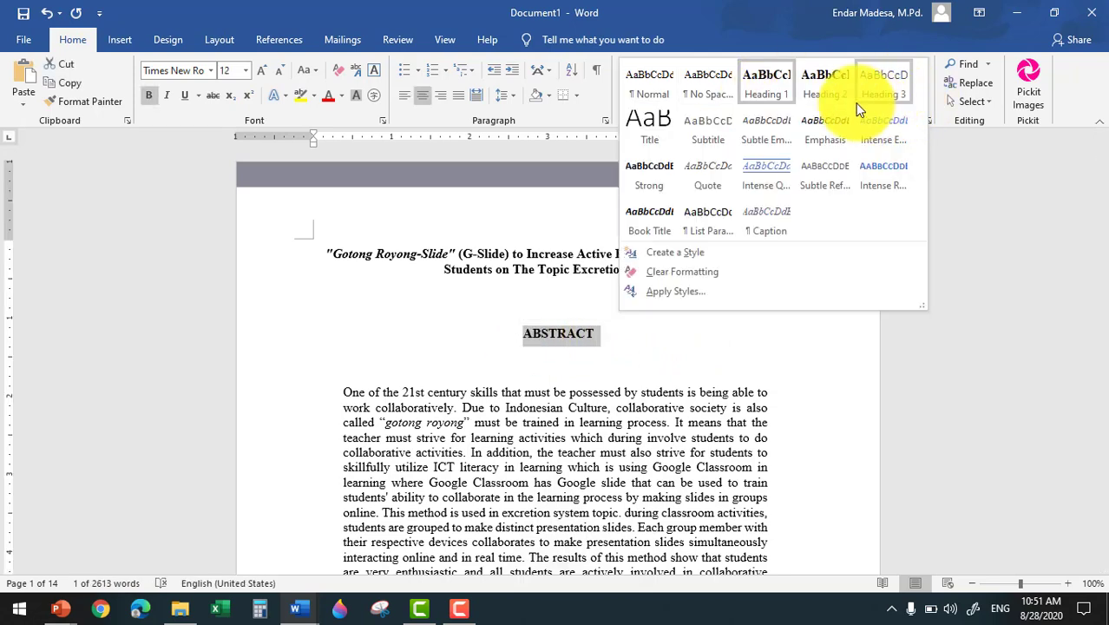
{"action": "left_click", "coordinate": [775, 91]}
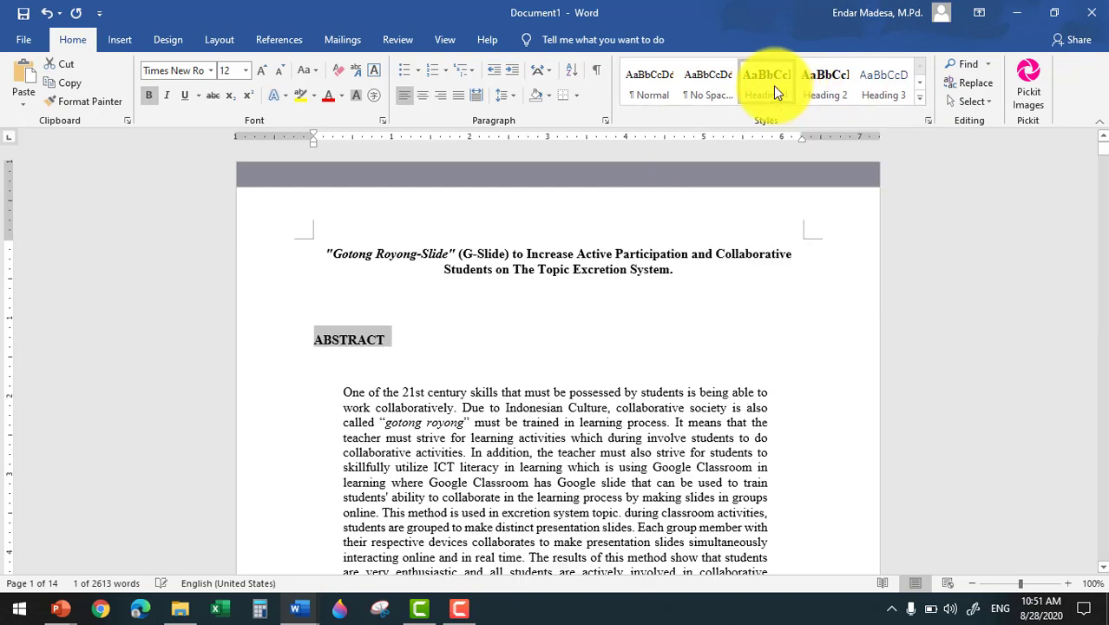
{"action": "left_click", "coordinate": [422, 96]}
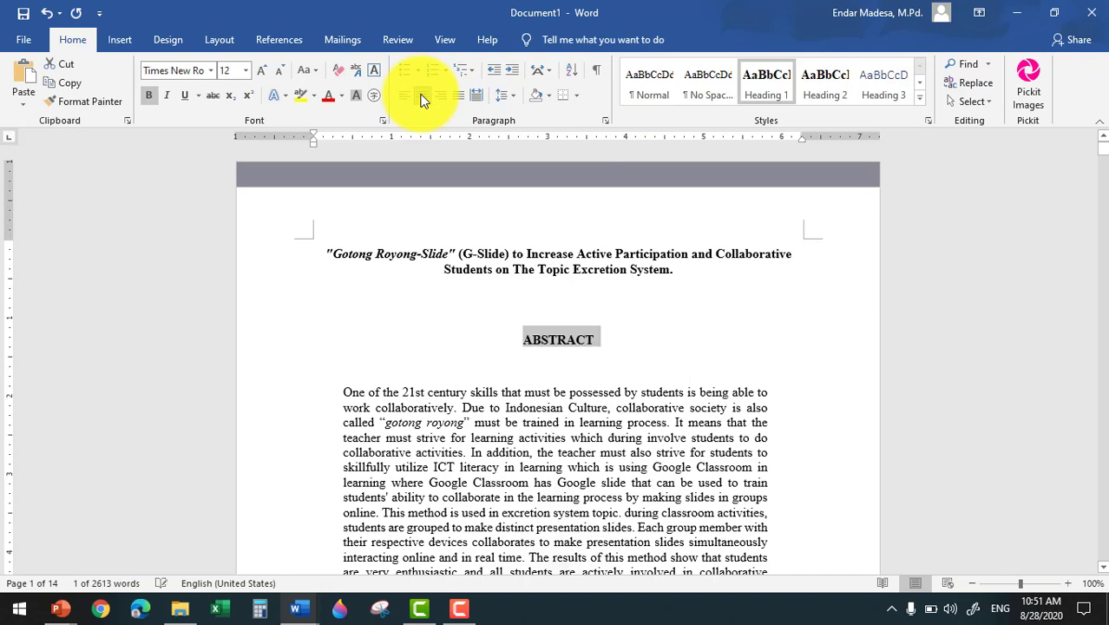
{"action": "left_click", "coordinate": [712, 347]}
{"action": "scroll", "coordinate": [712, 347], "scroll_direction": "down", "scroll_amount": 10}
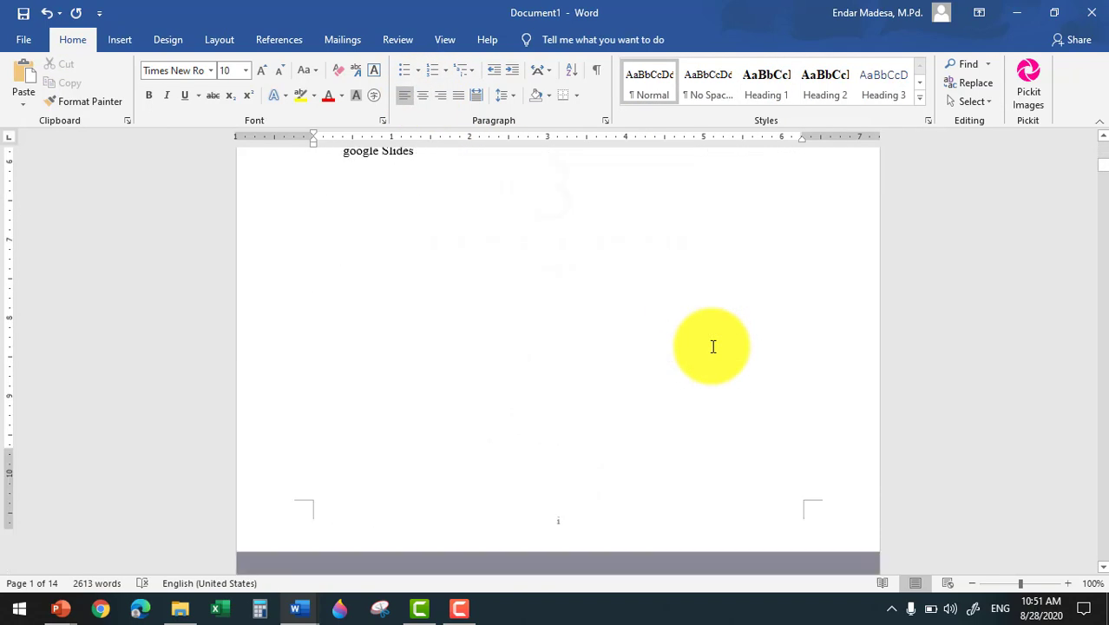
{"action": "scroll", "coordinate": [712, 347], "scroll_direction": "down", "scroll_amount": 5}
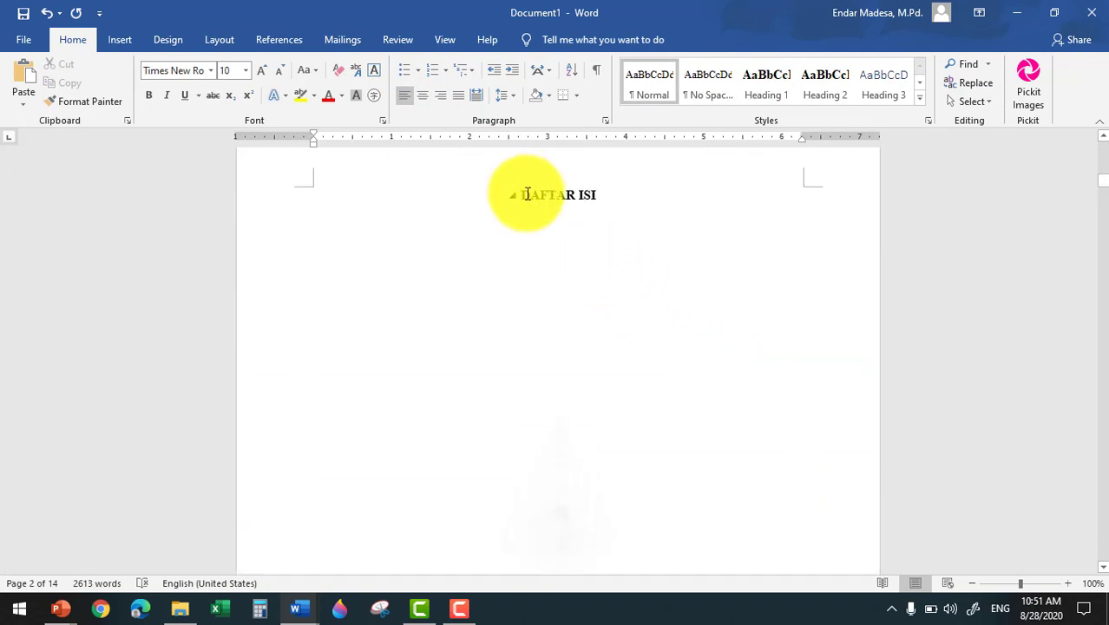
- Make the DAFTAR ISI title a centred Heading 1 as well
{"action": "left_click_drag", "start_coordinate": [527, 194], "coordinate": [601, 192]}
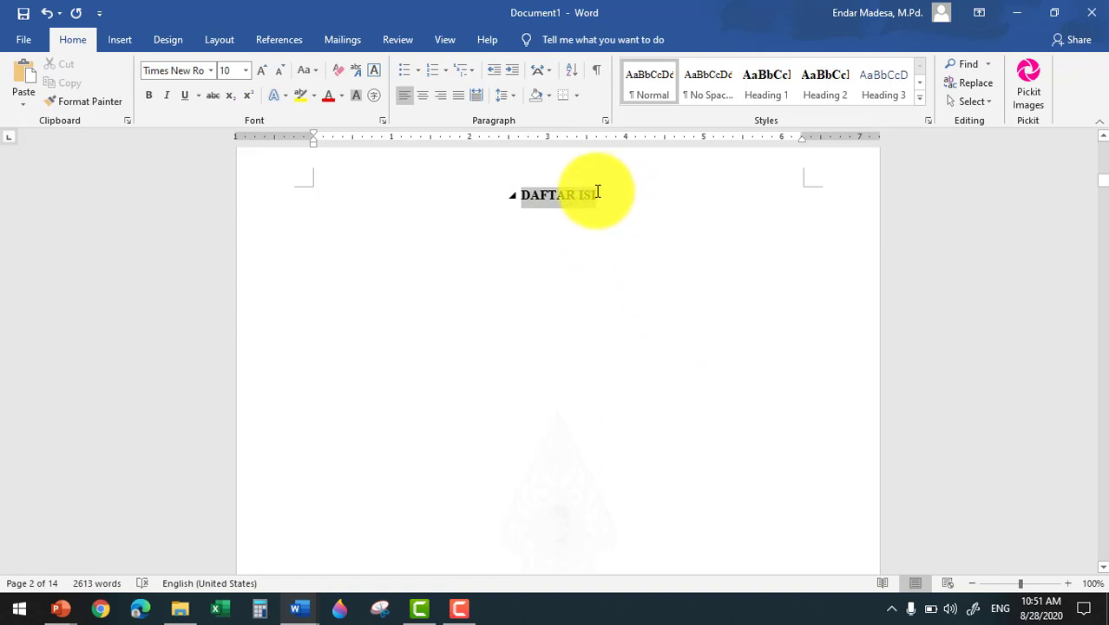
{"action": "left_click", "coordinate": [764, 88]}
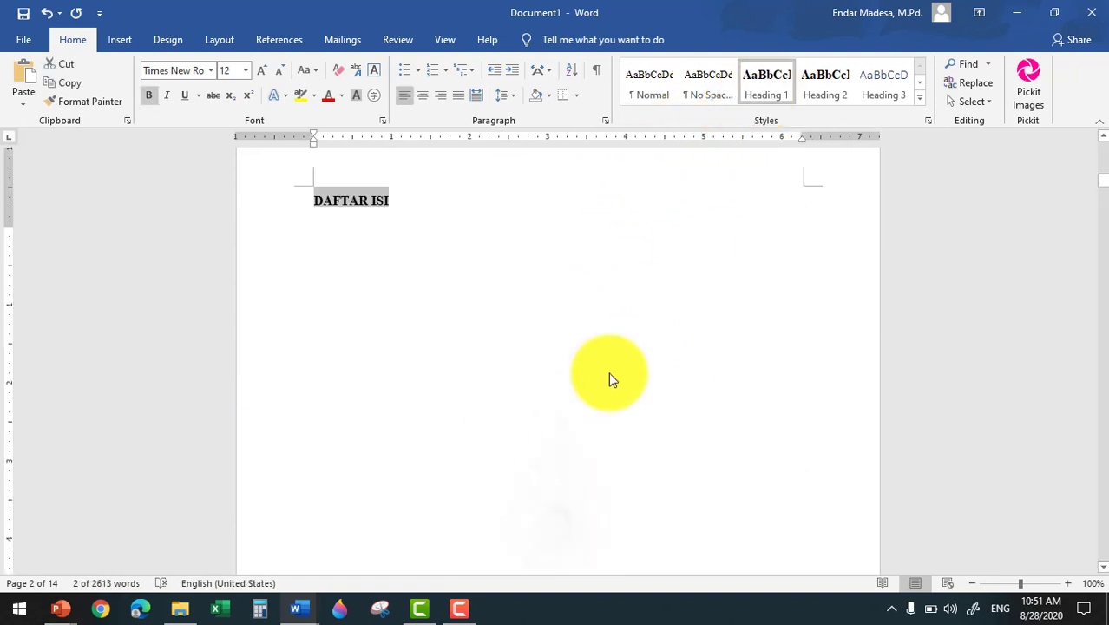
{"action": "scroll", "coordinate": [610, 379], "scroll_direction": "up", "scroll_amount": 1}
{"action": "left_click", "coordinate": [423, 94]}
{"action": "scroll", "coordinate": [675, 377], "scroll_direction": "up", "scroll_amount": 8}
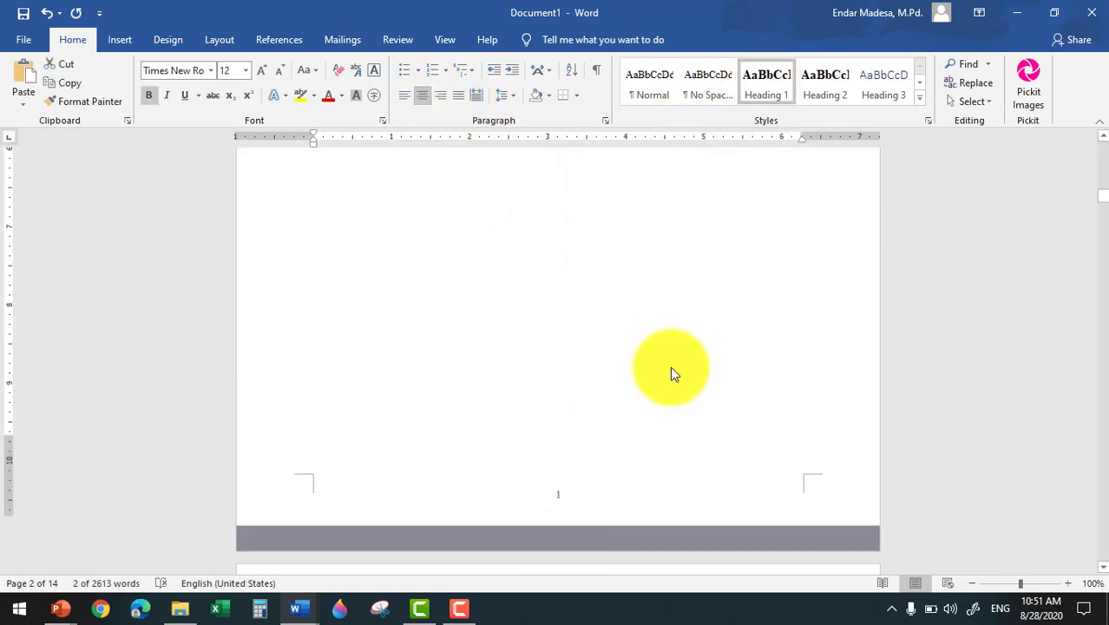
{"action": "scroll", "coordinate": [669, 369], "scroll_direction": "down", "scroll_amount": 8}
{"action": "scroll", "coordinate": [669, 365], "scroll_direction": "down", "scroll_amount": 7}
{"action": "scroll", "coordinate": [670, 360], "scroll_direction": "down", "scroll_amount": 7}
- Move INTRODUCTION onto its own new page and make it a centred Heading 1
{"action": "scroll", "coordinate": [564, 210], "scroll_direction": "down", "scroll_amount": 2}
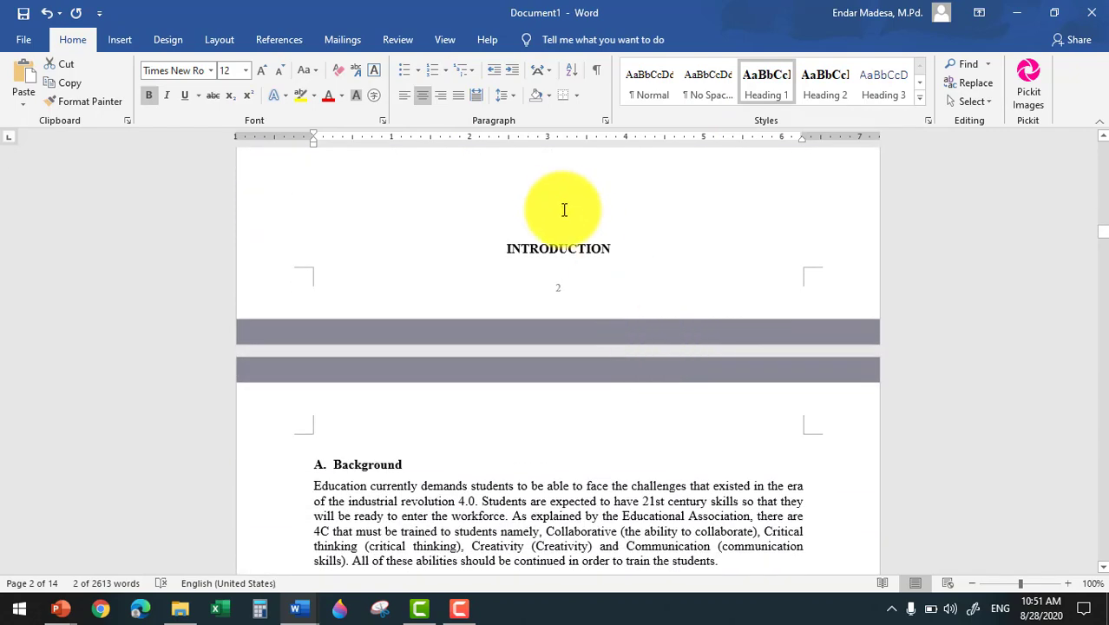
{"action": "left_click", "coordinate": [563, 210]}
{"action": "key", "text": "ctrl+Return"}
{"action": "scroll", "coordinate": [539, 351], "scroll_direction": "down", "scroll_amount": 3}
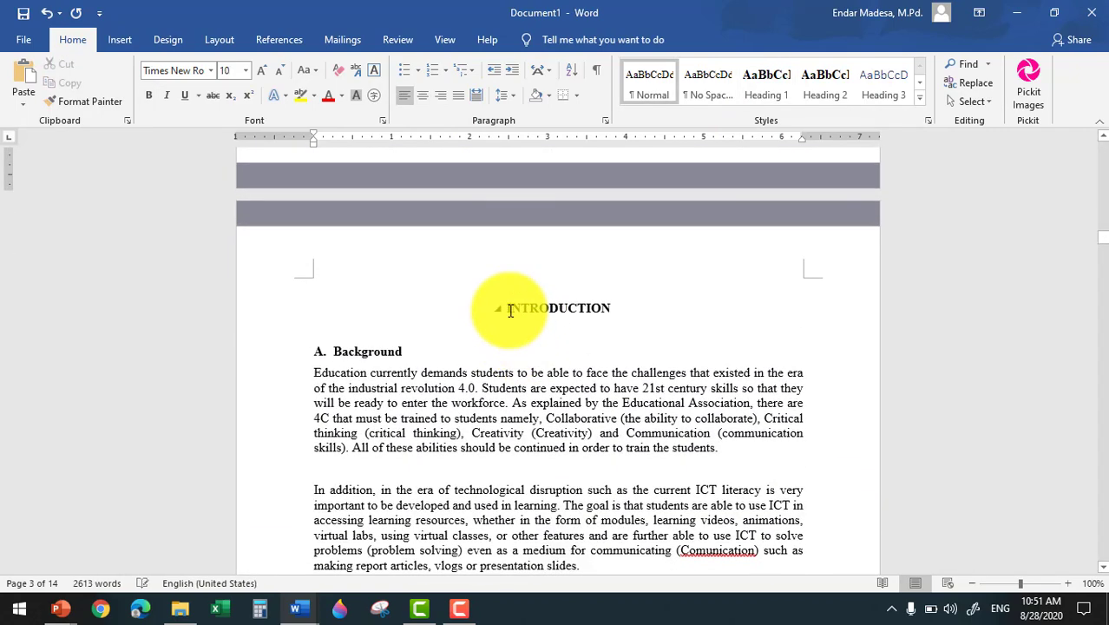
{"action": "left_click_drag", "start_coordinate": [512, 307], "coordinate": [614, 308]}
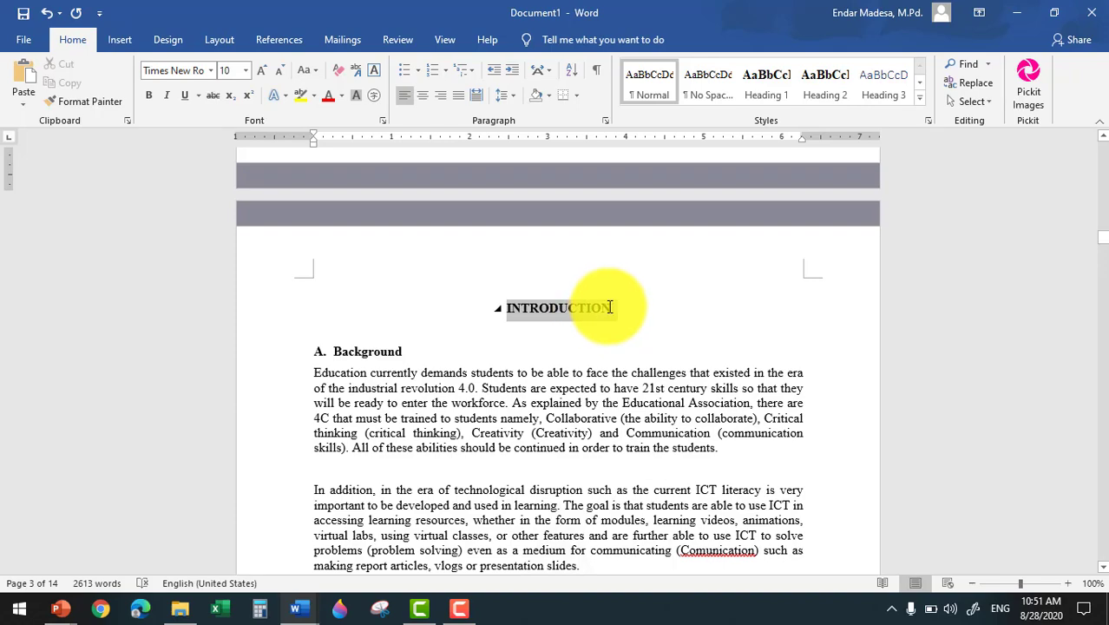
{"action": "left_click", "coordinate": [760, 91]}
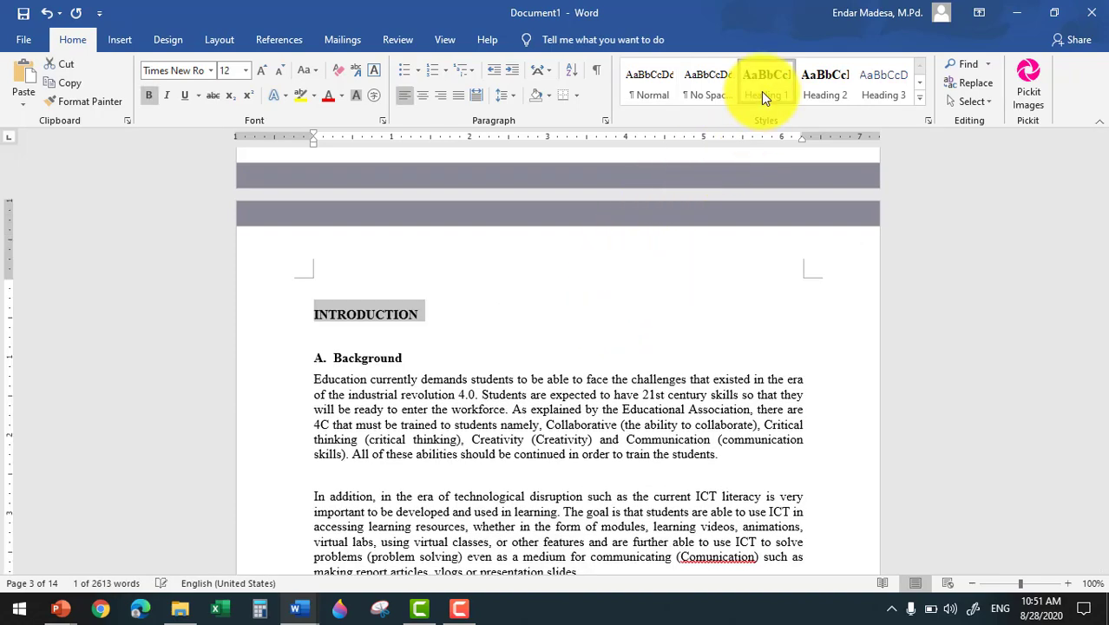
{"action": "left_click", "coordinate": [423, 95]}
- Make the LITERATURE REVIEW title a centred Heading 1
{"action": "scroll", "coordinate": [583, 346], "scroll_direction": "down", "scroll_amount": 8}
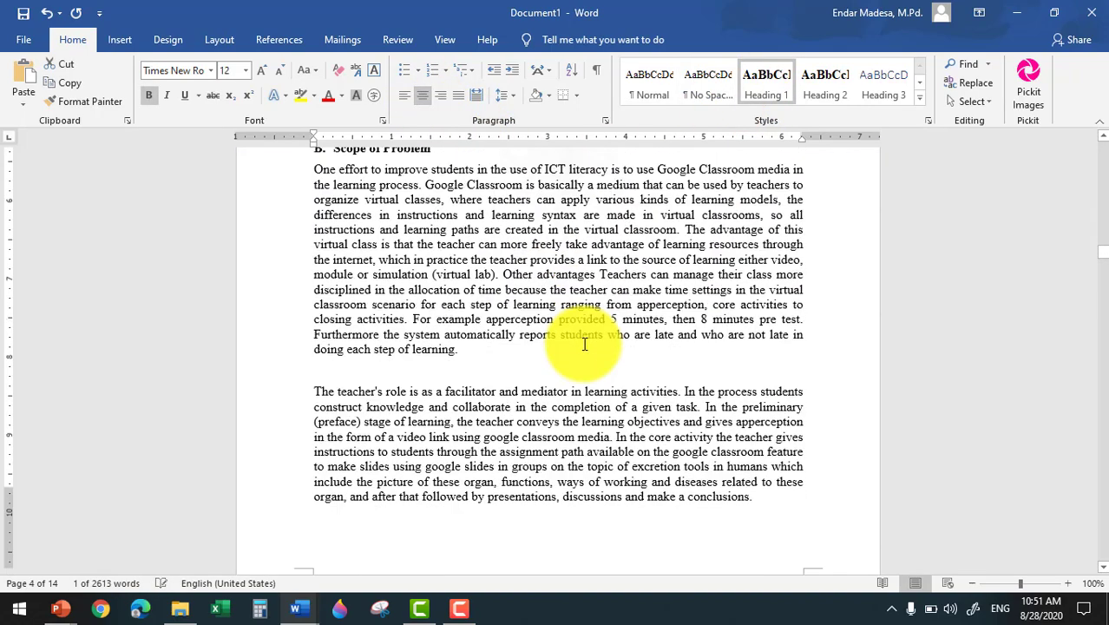
{"action": "scroll", "coordinate": [584, 346], "scroll_direction": "down", "scroll_amount": 8}
{"action": "scroll", "coordinate": [586, 341], "scroll_direction": "down", "scroll_amount": 8}
{"action": "scroll", "coordinate": [582, 330], "scroll_direction": "down", "scroll_amount": 8}
{"action": "scroll", "coordinate": [575, 327], "scroll_direction": "up", "scroll_amount": 2}
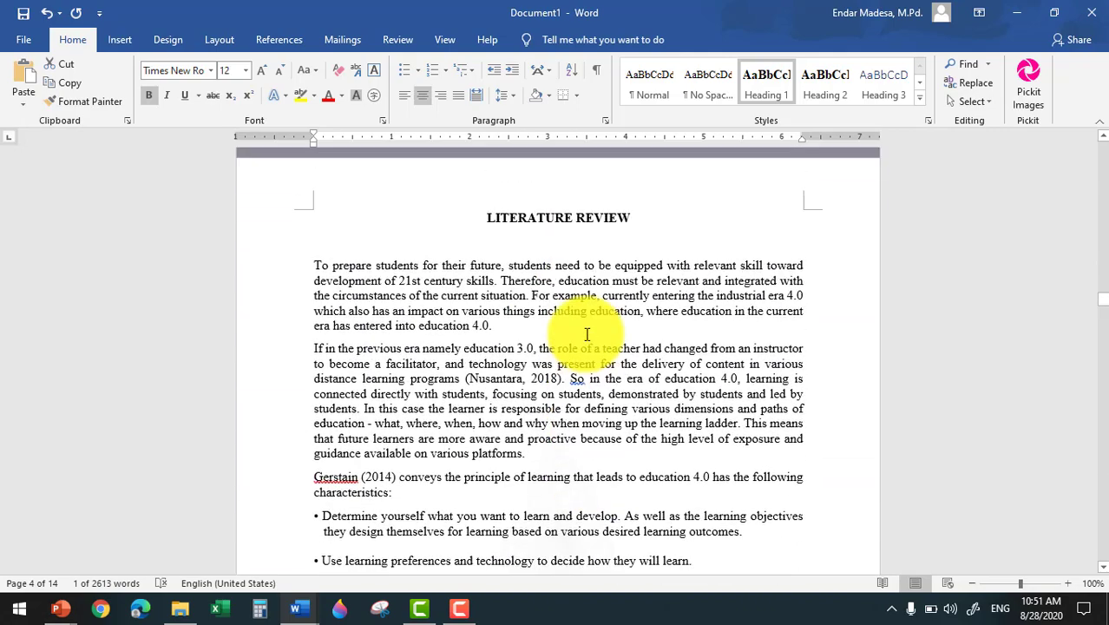
{"action": "left_click_drag", "start_coordinate": [491, 261], "coordinate": [635, 259]}
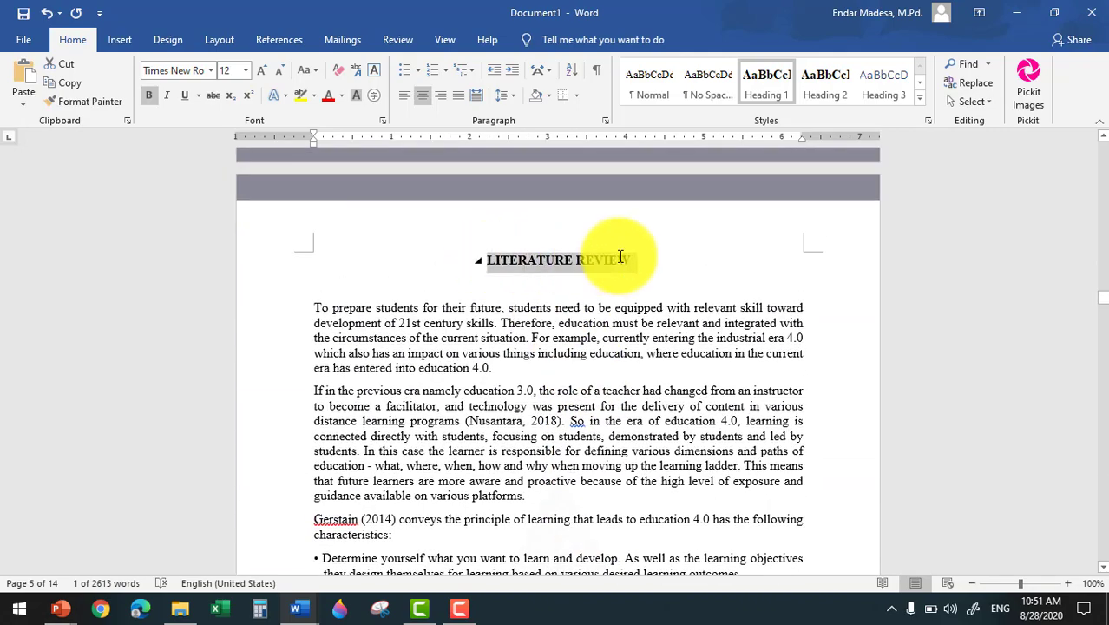
{"action": "left_click", "coordinate": [763, 91]}
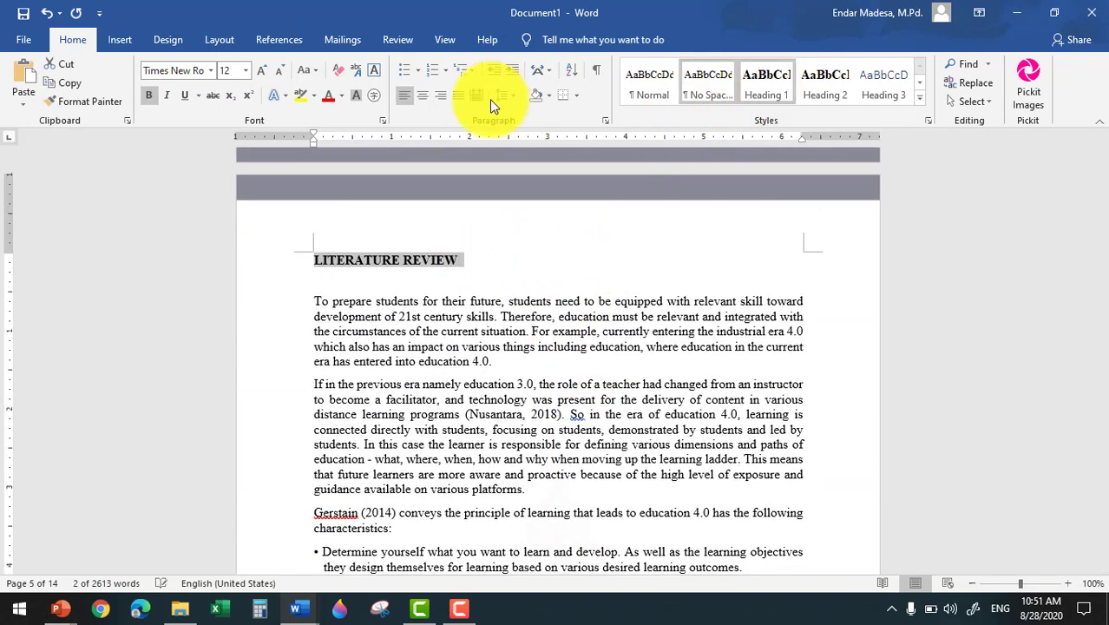
{"action": "left_click", "coordinate": [423, 95]}
{"action": "scroll", "coordinate": [552, 301], "scroll_direction": "down", "scroll_amount": 5}
{"action": "scroll", "coordinate": [552, 301], "scroll_direction": "down", "scroll_amount": 5}
{"action": "scroll", "coordinate": [553, 301], "scroll_direction": "down", "scroll_amount": 5}
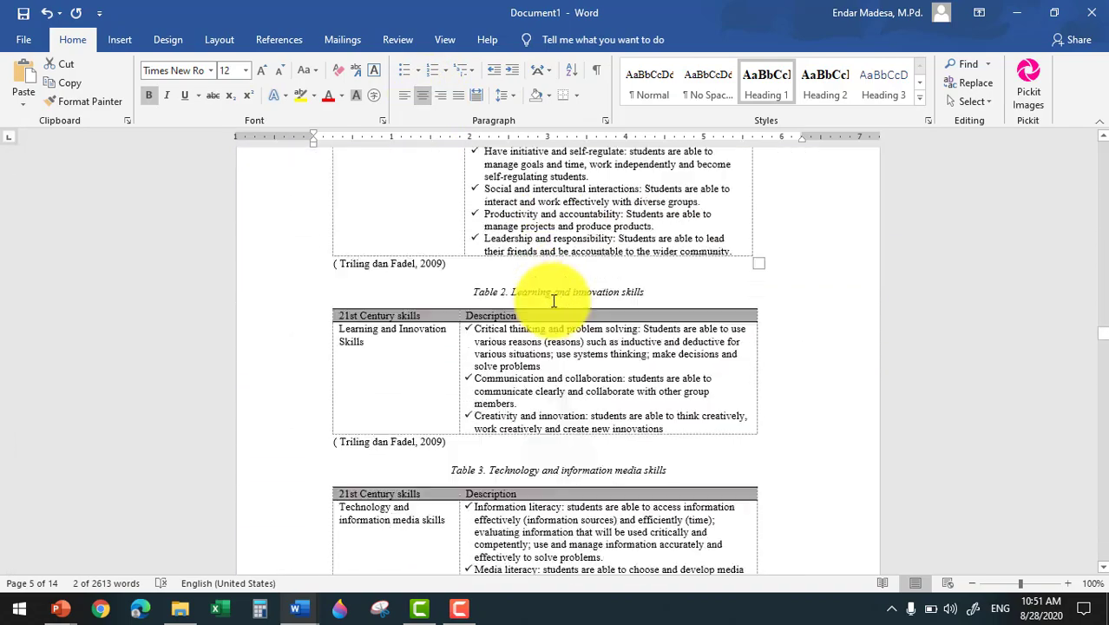
{"action": "scroll", "coordinate": [553, 301], "scroll_direction": "down", "scroll_amount": 5}
{"action": "scroll", "coordinate": [553, 301], "scroll_direction": "down", "scroll_amount": 5}
{"action": "scroll", "coordinate": [551, 306], "scroll_direction": "down", "scroll_amount": 10}
{"action": "scroll", "coordinate": [551, 305], "scroll_direction": "down", "scroll_amount": 5}
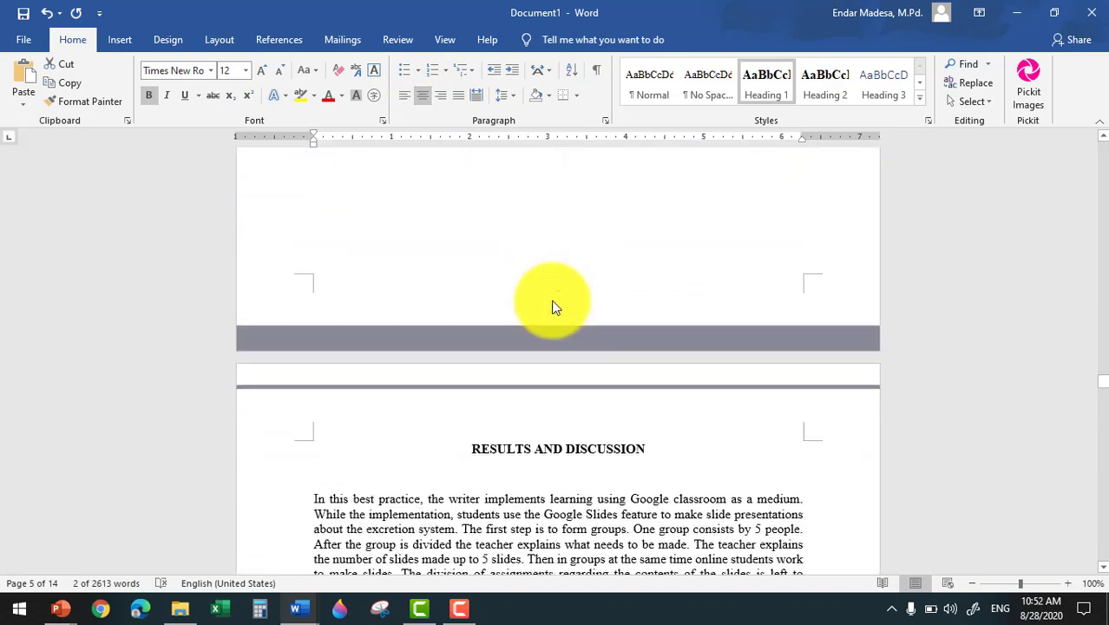
{"action": "scroll", "coordinate": [551, 305], "scroll_direction": "down", "scroll_amount": 2}
- Make RESULTS AND DISCUSSION and CONCLUSIONS AND RECOMMENDATION centred Heading 1 titles
{"action": "left_click_drag", "start_coordinate": [473, 263], "coordinate": [645, 260]}
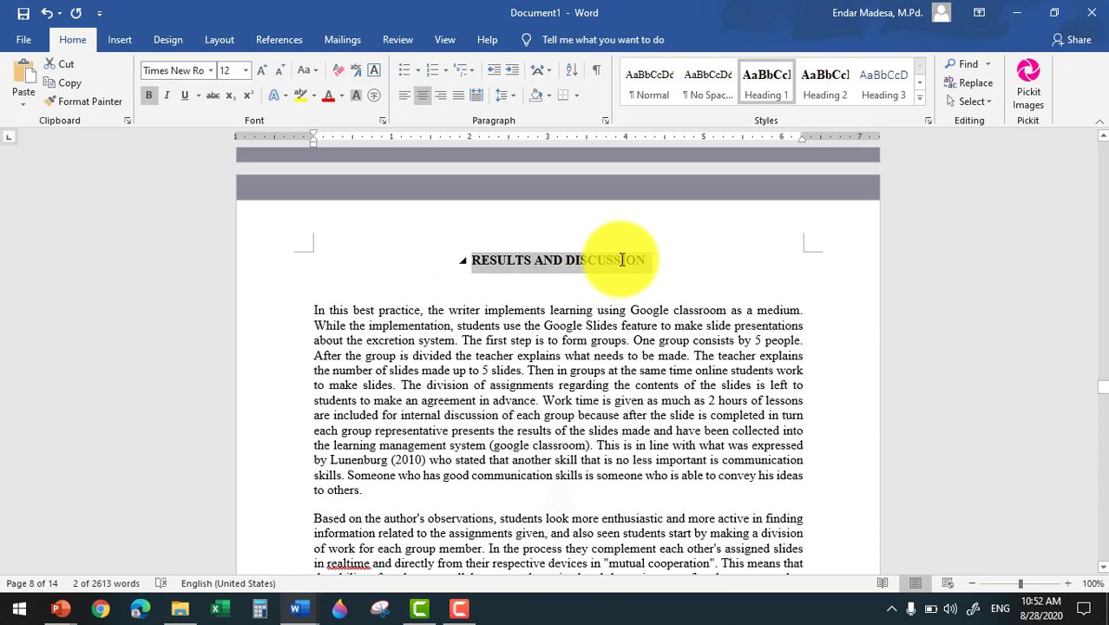
{"action": "left_click", "coordinate": [746, 93]}
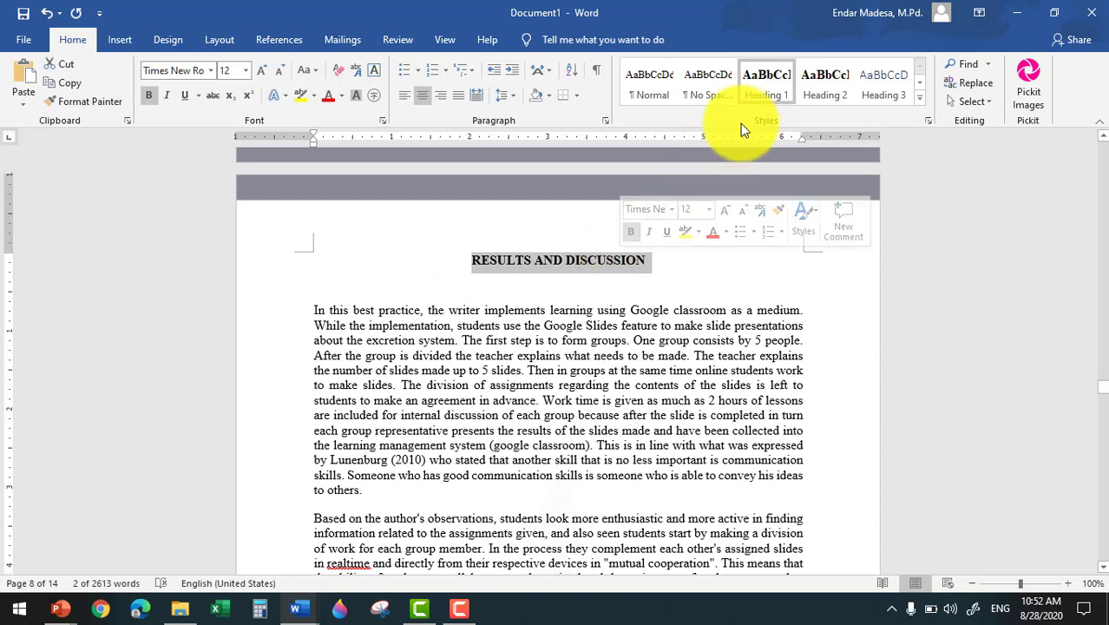
{"action": "left_click", "coordinate": [421, 97]}
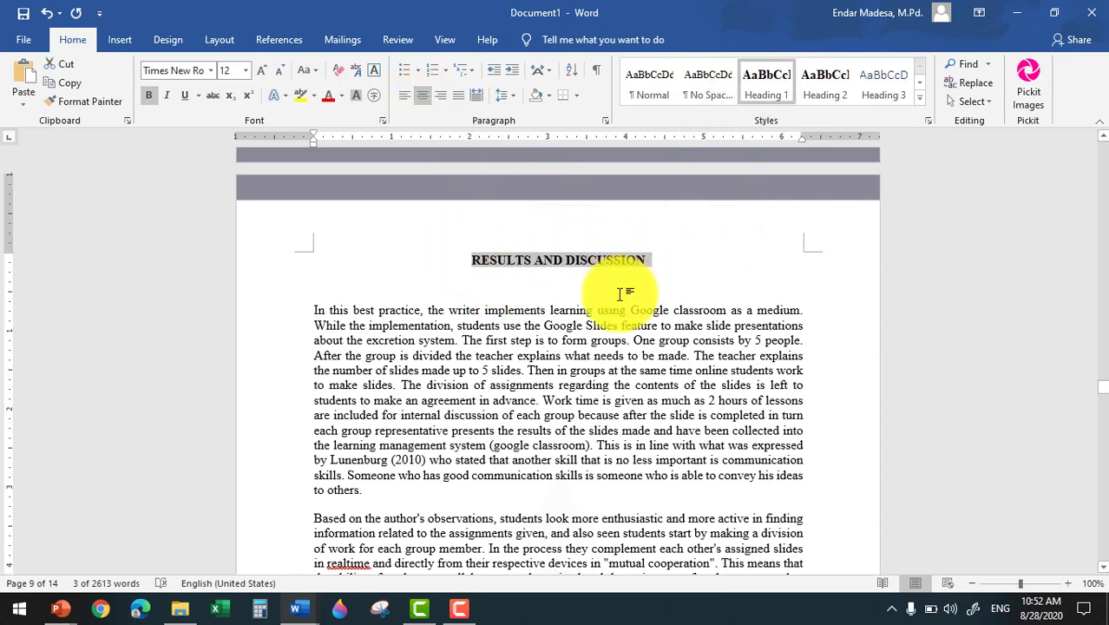
{"action": "scroll", "coordinate": [659, 286], "scroll_direction": "down", "scroll_amount": 3}
{"action": "scroll", "coordinate": [645, 306], "scroll_direction": "down", "scroll_amount": 6}
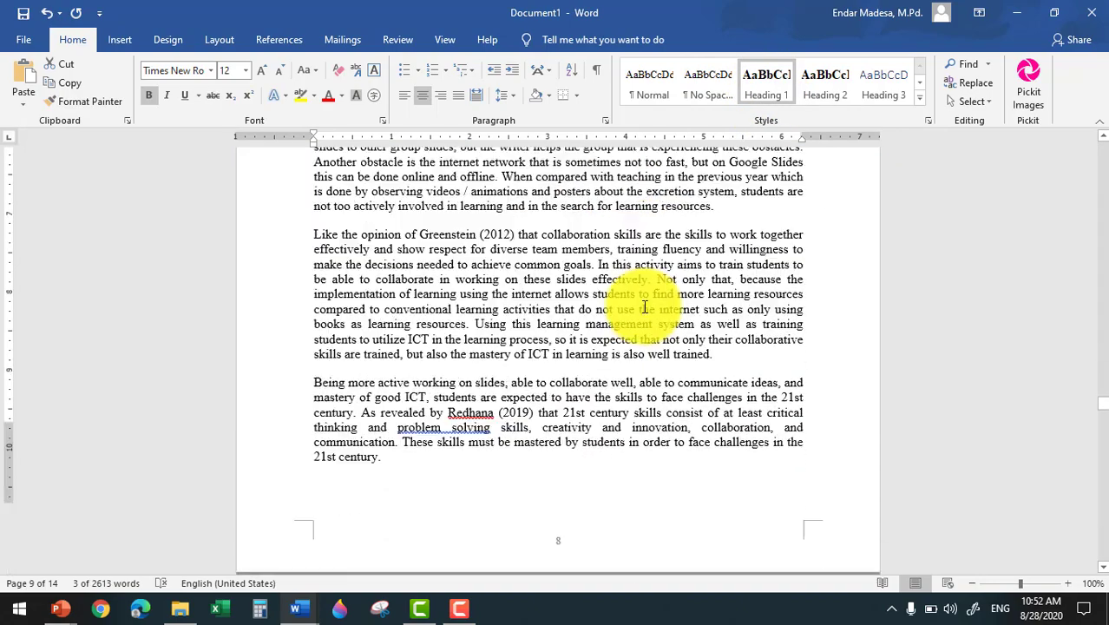
{"action": "scroll", "coordinate": [645, 307], "scroll_direction": "down", "scroll_amount": 5}
{"action": "scroll", "coordinate": [645, 306], "scroll_direction": "down", "scroll_amount": 1}
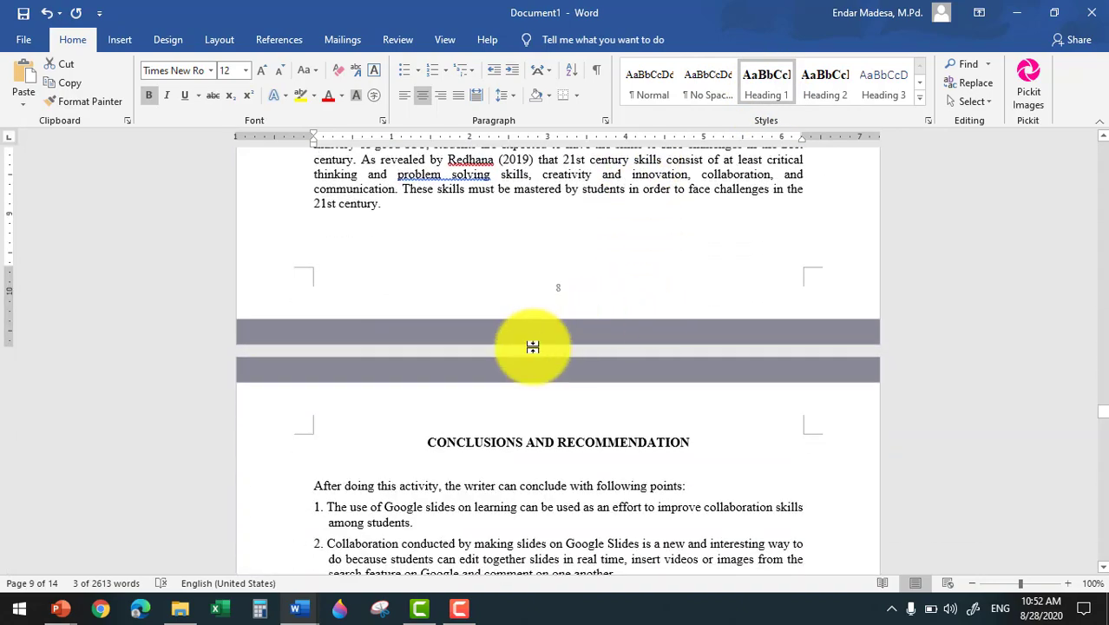
{"action": "left_click_drag", "start_coordinate": [428, 443], "coordinate": [644, 443]}
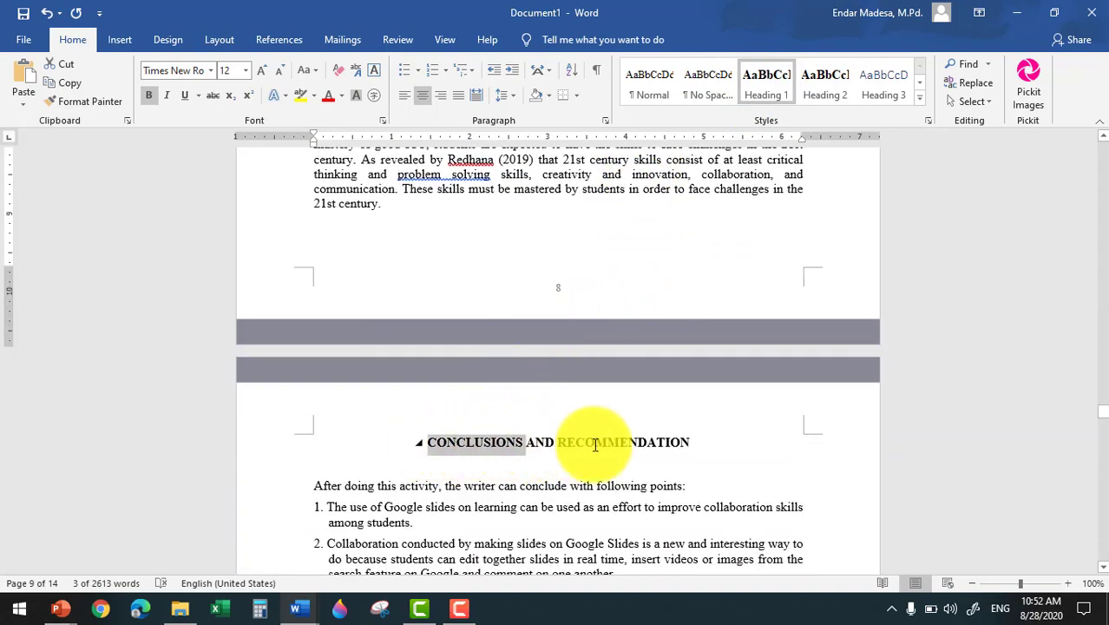
{"action": "left_click", "coordinate": [771, 90]}
{"action": "left_click", "coordinate": [426, 93]}
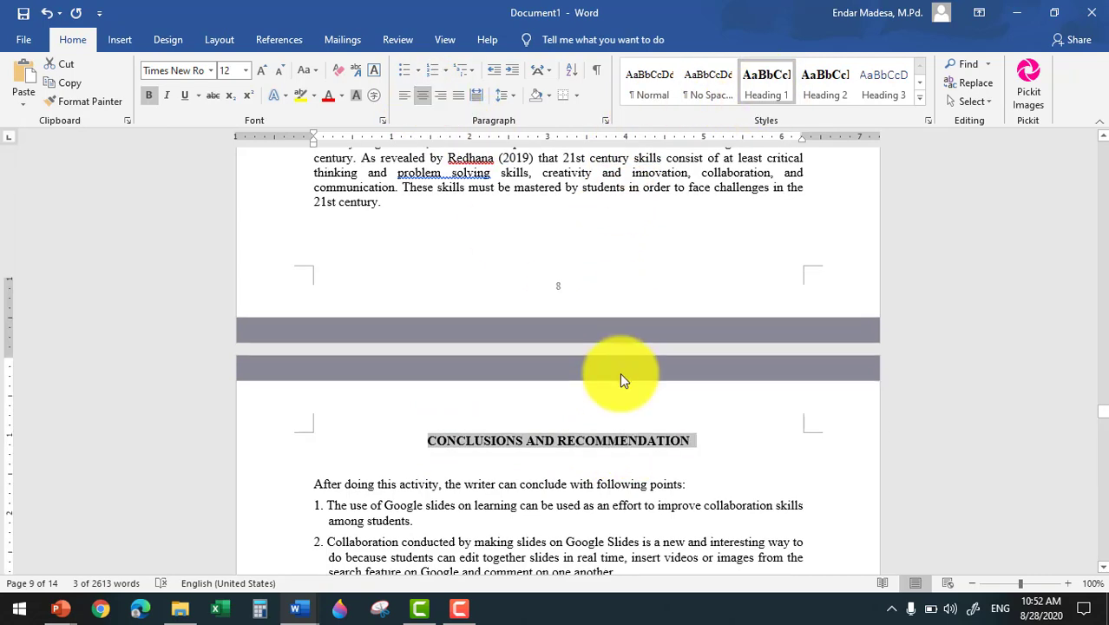
{"action": "scroll", "coordinate": [620, 372], "scroll_direction": "down", "scroll_amount": 10}
{"action": "scroll", "coordinate": [619, 372], "scroll_direction": "down", "scroll_amount": 10}
{"action": "scroll", "coordinate": [614, 372], "scroll_direction": "down", "scroll_amount": 4}
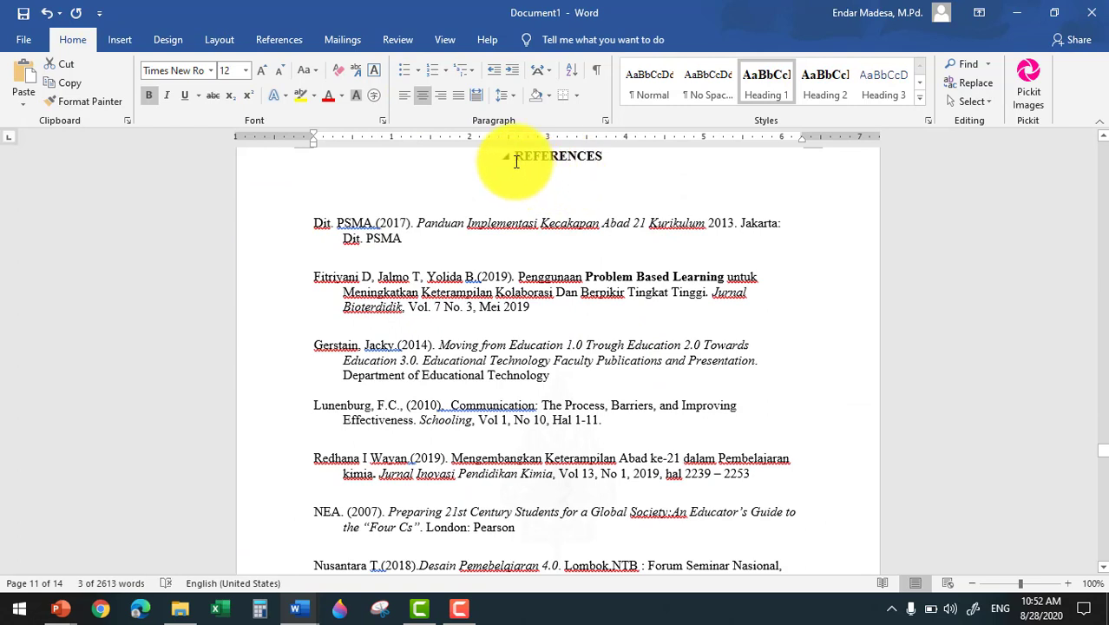
- Make REFERENCES and APPENDICES centred Heading 1 titles, then return to the top
{"action": "left_click_drag", "start_coordinate": [507, 156], "coordinate": [597, 160]}
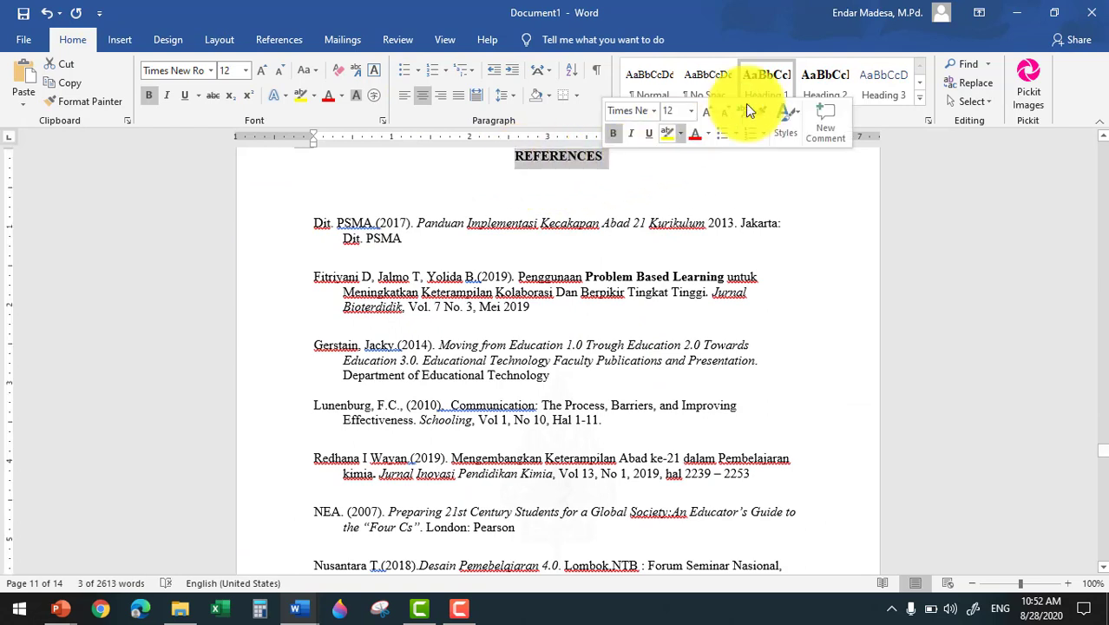
{"action": "left_click", "coordinate": [763, 80]}
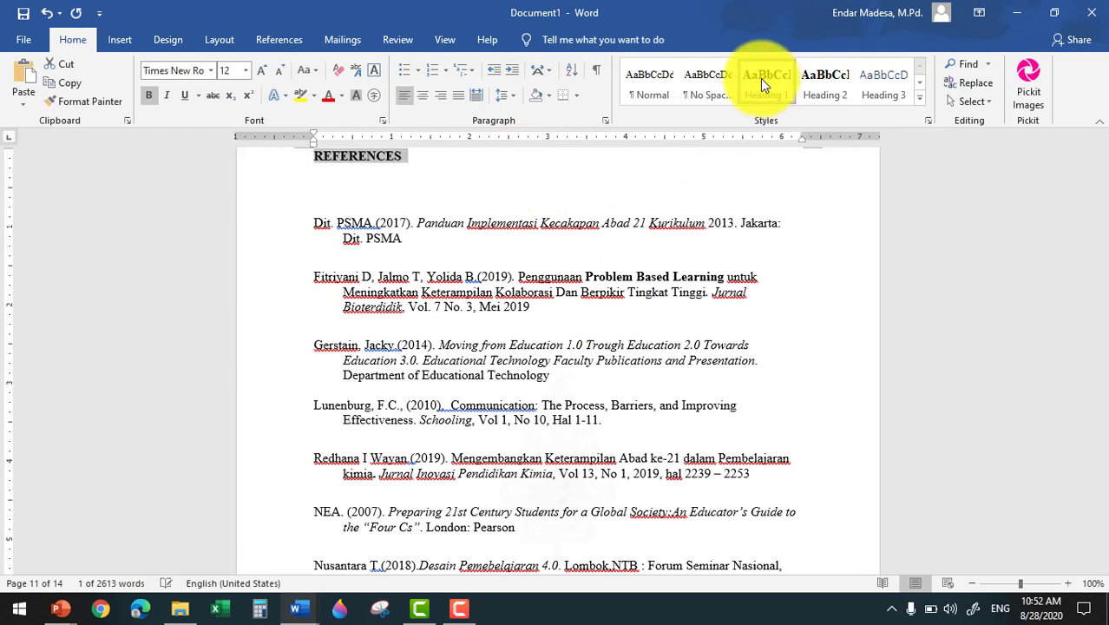
{"action": "left_click", "coordinate": [423, 96]}
{"action": "scroll", "coordinate": [631, 370], "scroll_direction": "down", "scroll_amount": 5}
{"action": "scroll", "coordinate": [630, 369], "scroll_direction": "down", "scroll_amount": 10}
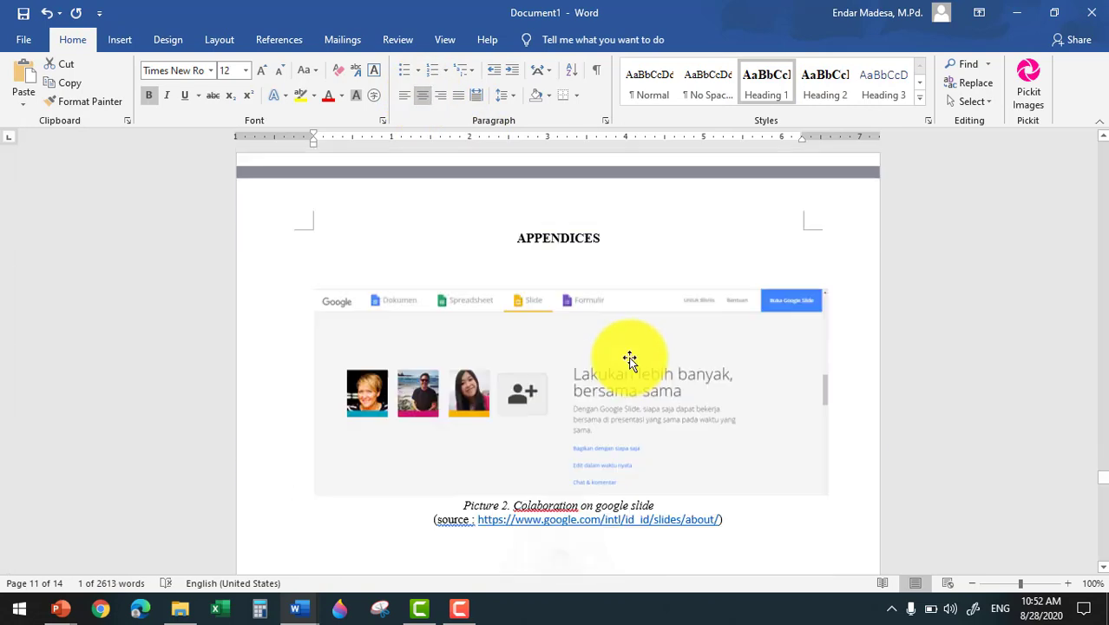
{"action": "scroll", "coordinate": [532, 280], "scroll_direction": "up", "scroll_amount": 1}
{"action": "left_click_drag", "start_coordinate": [518, 263], "coordinate": [594, 262]}
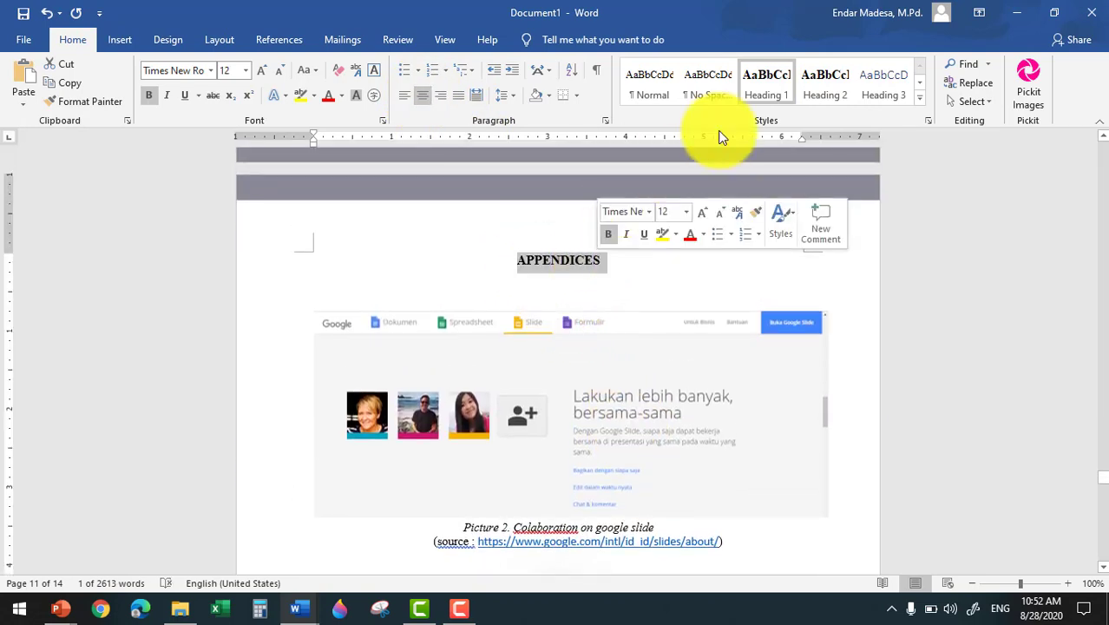
{"action": "left_click", "coordinate": [749, 91]}
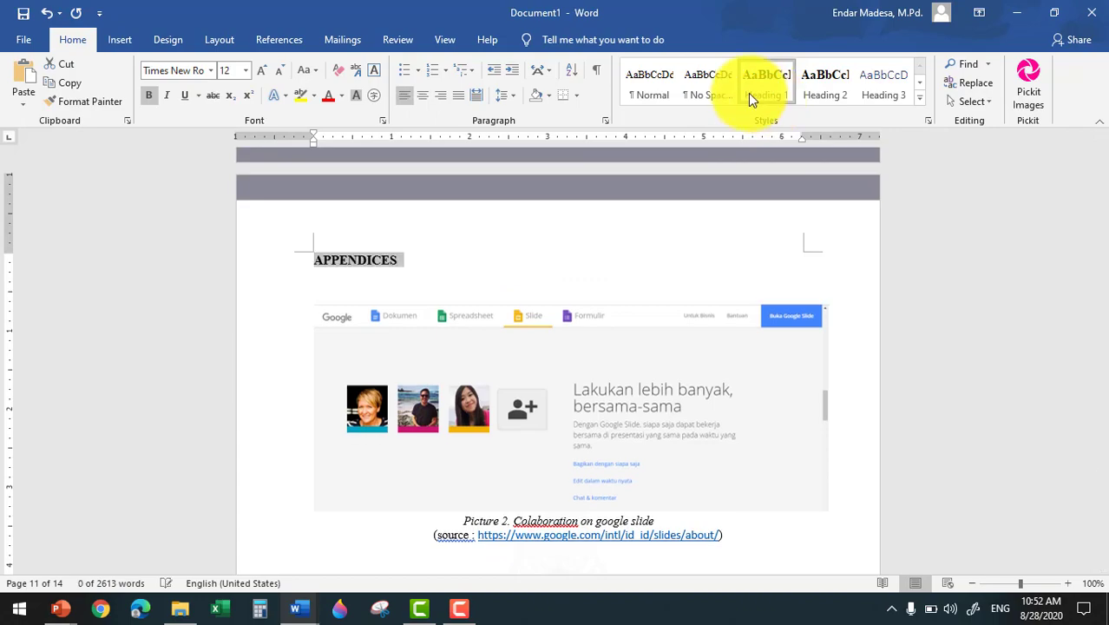
{"action": "left_click", "coordinate": [423, 95]}
{"action": "scroll", "coordinate": [1035, 420], "scroll_direction": "up", "scroll_amount": 5}
{"action": "scroll", "coordinate": [1089, 446], "scroll_direction": "up", "scroll_amount": 3}
{"action": "scroll", "coordinate": [1089, 338], "scroll_direction": "up", "scroll_amount": 10}
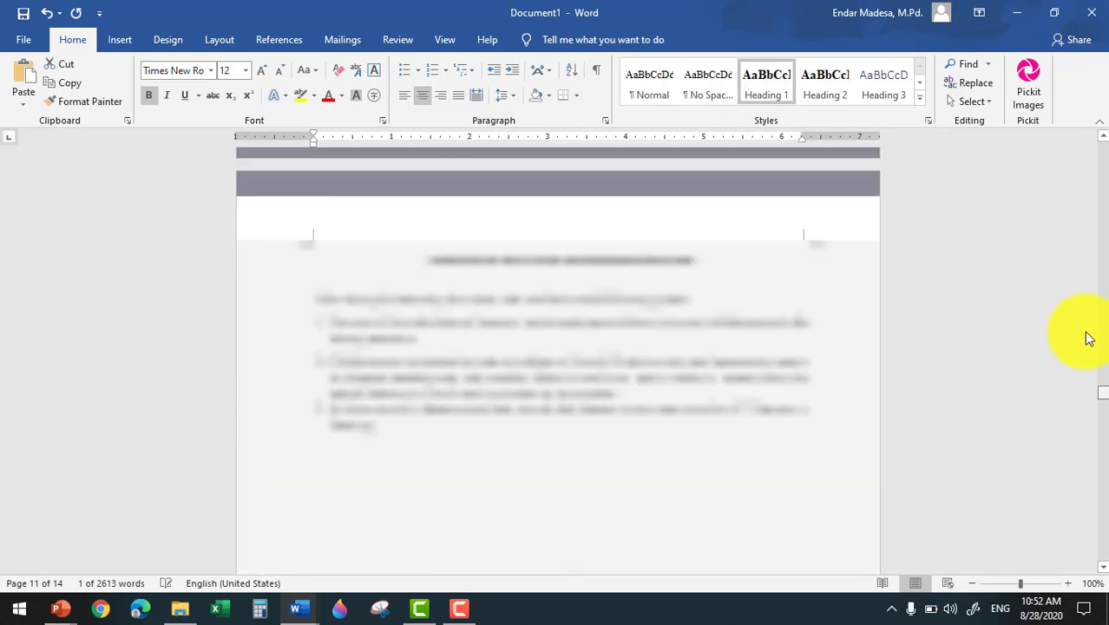
{"action": "left_click_drag", "start_coordinate": [1089, 338], "coordinate": [1069, 124]}
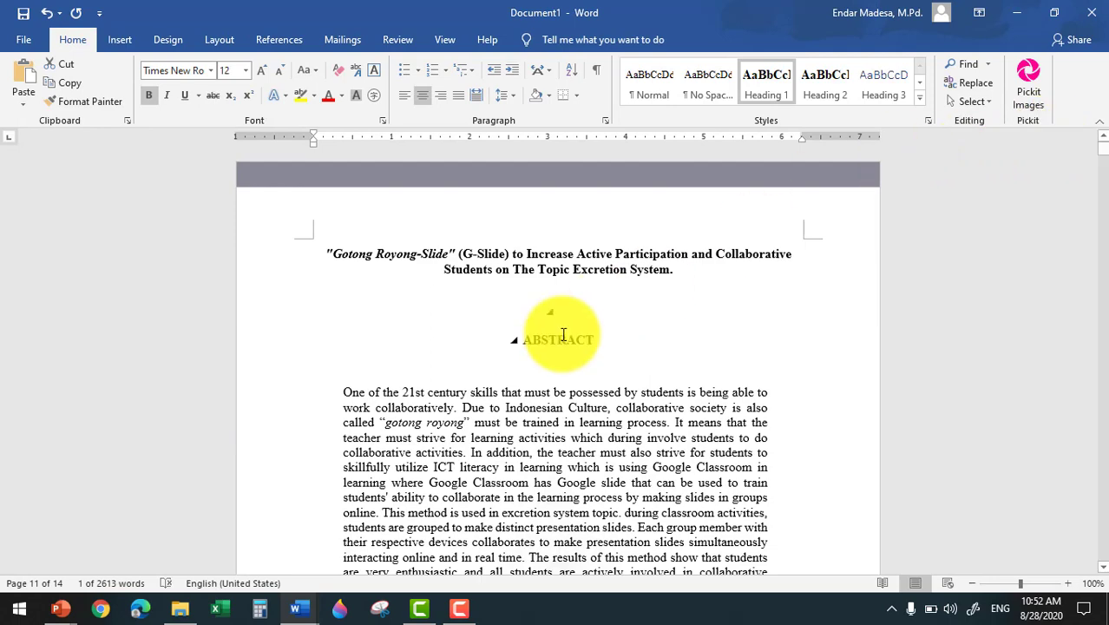
- Make Background a Heading 2 subheading lettered A
{"action": "scroll", "coordinate": [531, 351], "scroll_direction": "down", "scroll_amount": 4}
{"action": "scroll", "coordinate": [531, 350], "scroll_direction": "down", "scroll_amount": 8}
{"action": "scroll", "coordinate": [531, 351], "scroll_direction": "down", "scroll_amount": 5}
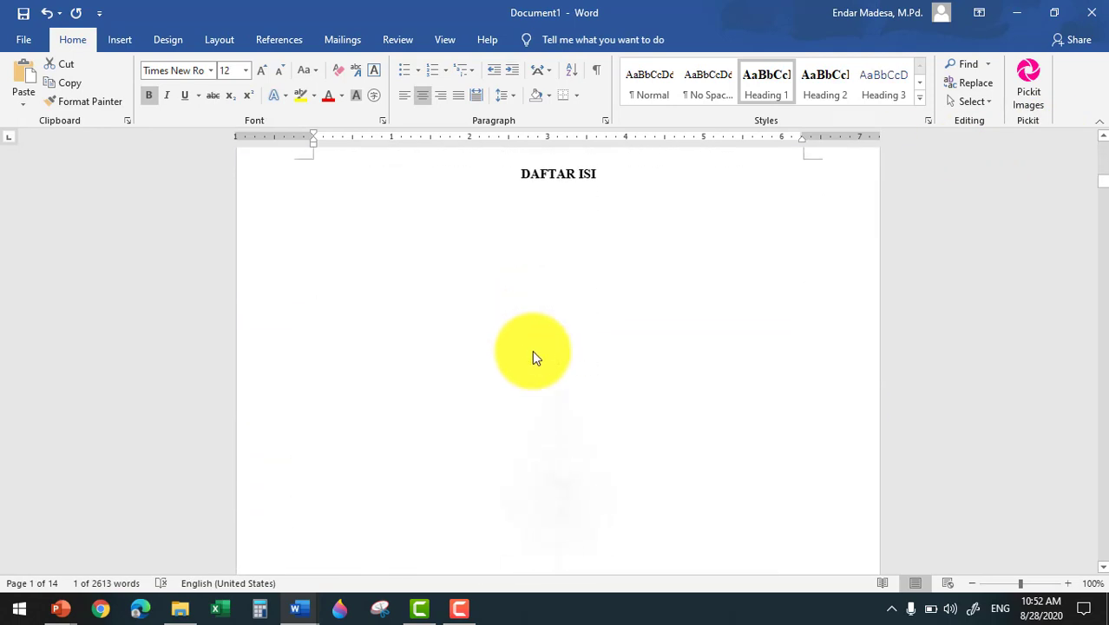
{"action": "scroll", "coordinate": [532, 350], "scroll_direction": "down", "scroll_amount": 5}
{"action": "scroll", "coordinate": [531, 350], "scroll_direction": "down", "scroll_amount": 5}
{"action": "scroll", "coordinate": [532, 350], "scroll_direction": "down", "scroll_amount": 4}
{"action": "scroll", "coordinate": [531, 349], "scroll_direction": "up", "scroll_amount": 6}
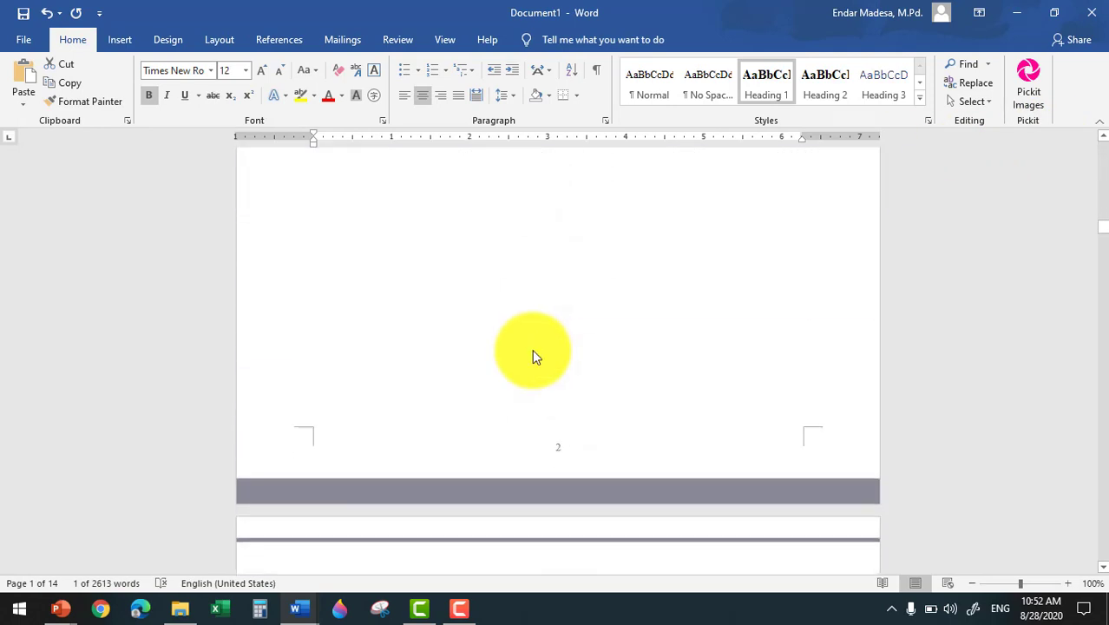
{"action": "scroll", "coordinate": [532, 349], "scroll_direction": "down", "scroll_amount": 5}
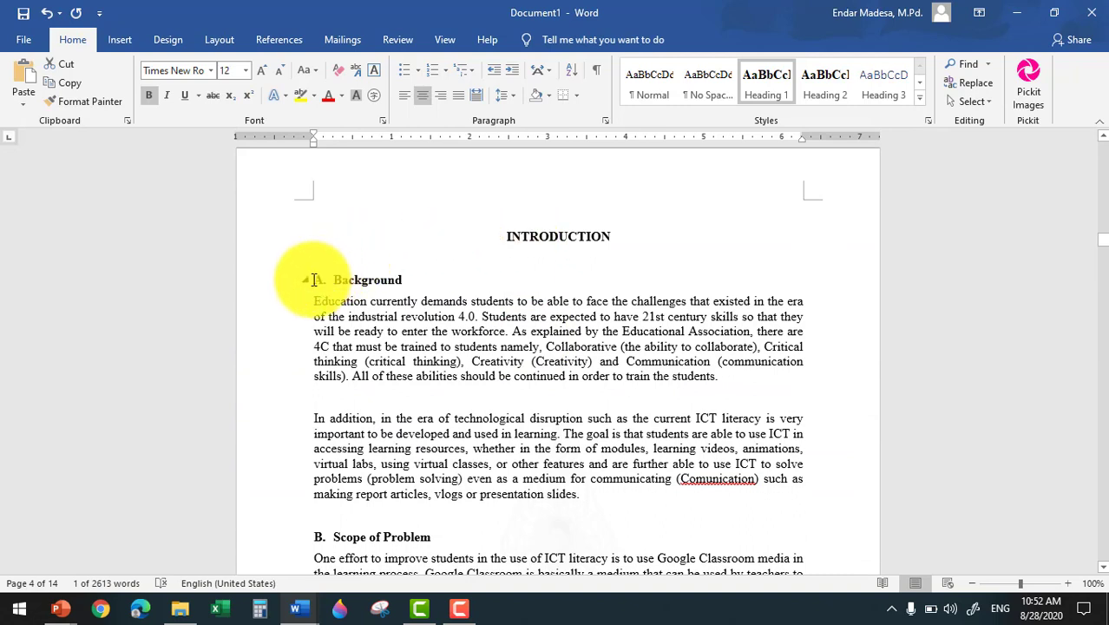
{"action": "left_click_drag", "start_coordinate": [330, 279], "coordinate": [404, 275]}
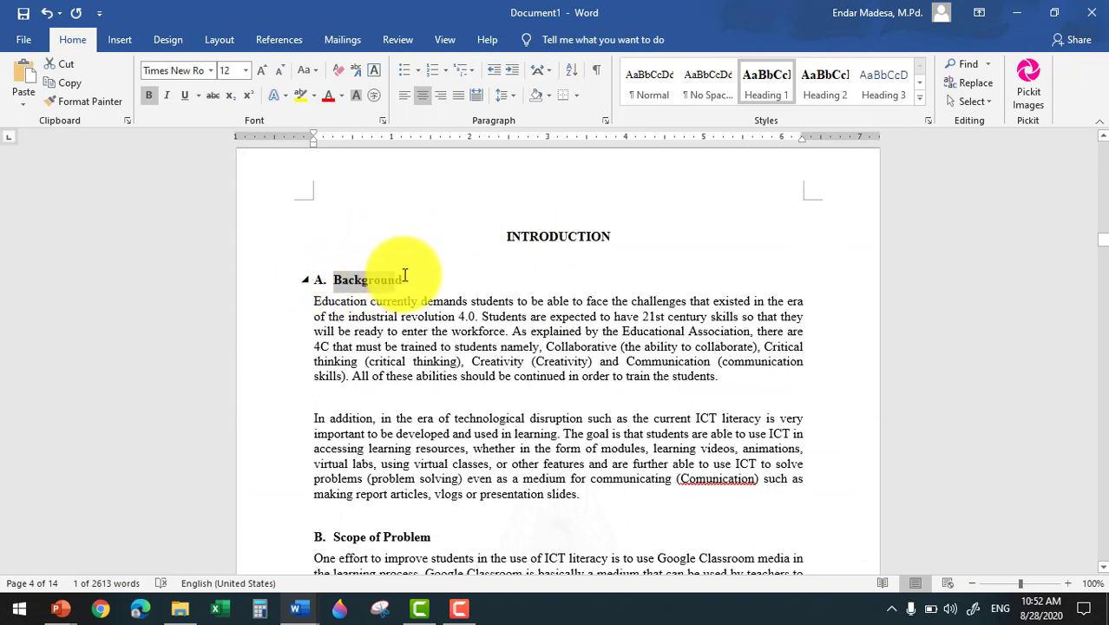
{"action": "left_click", "coordinate": [476, 213]}
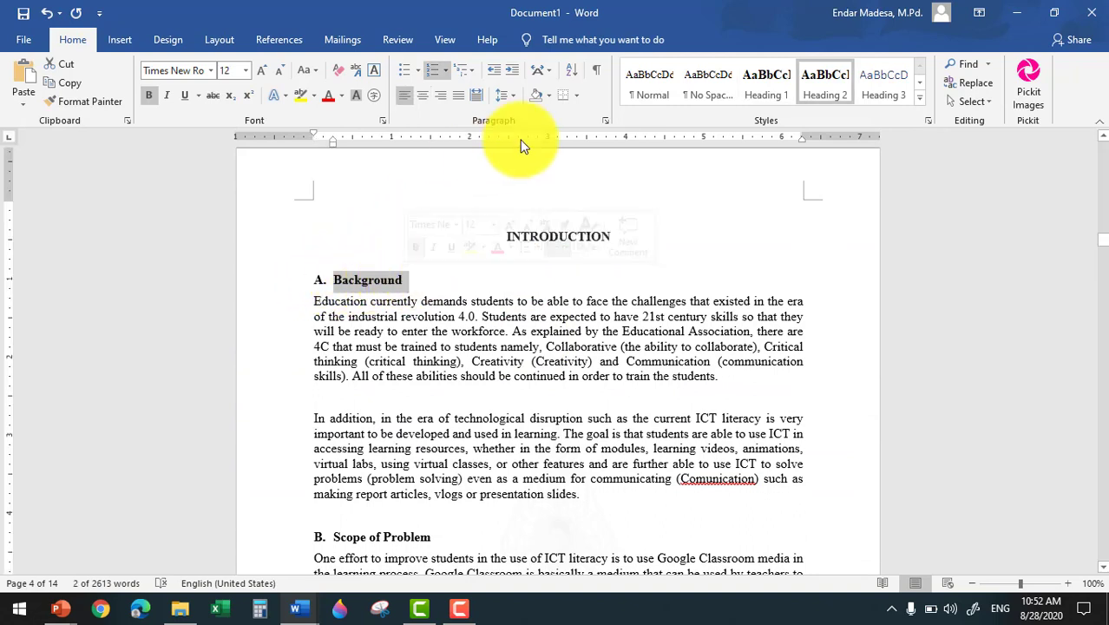
{"action": "left_click", "coordinate": [834, 87]}
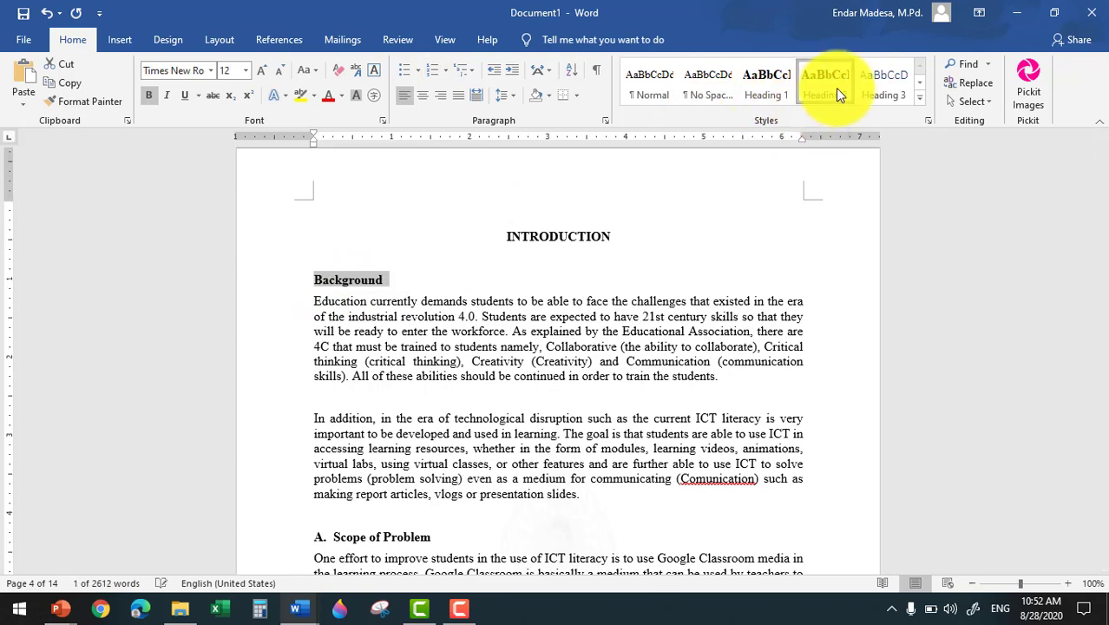
{"action": "left_click", "coordinate": [443, 70]}
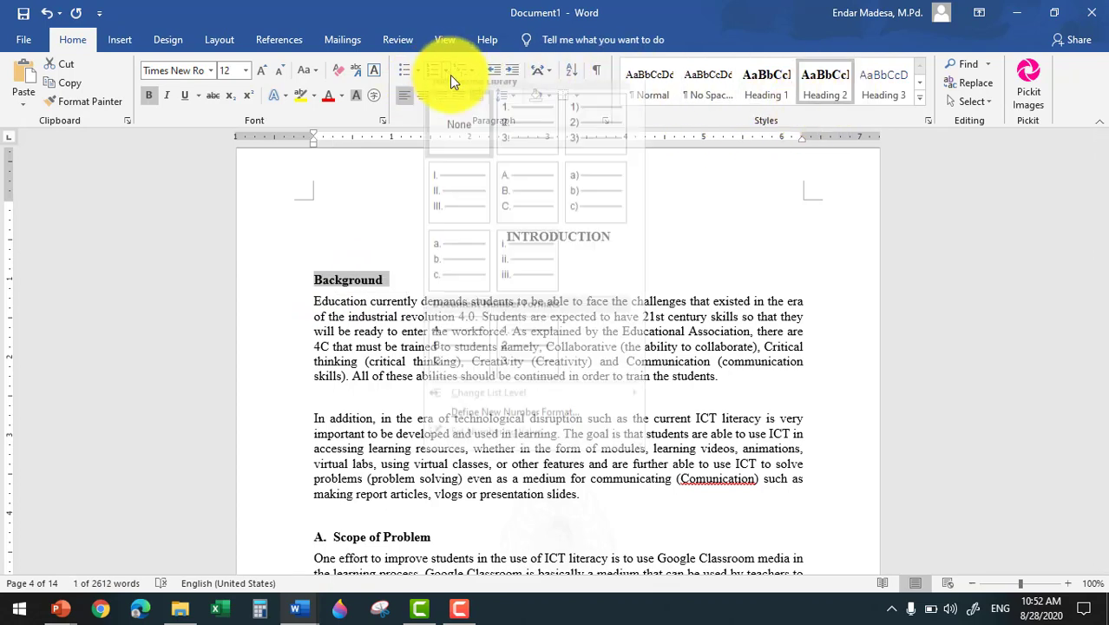
{"action": "left_click", "coordinate": [523, 198]}
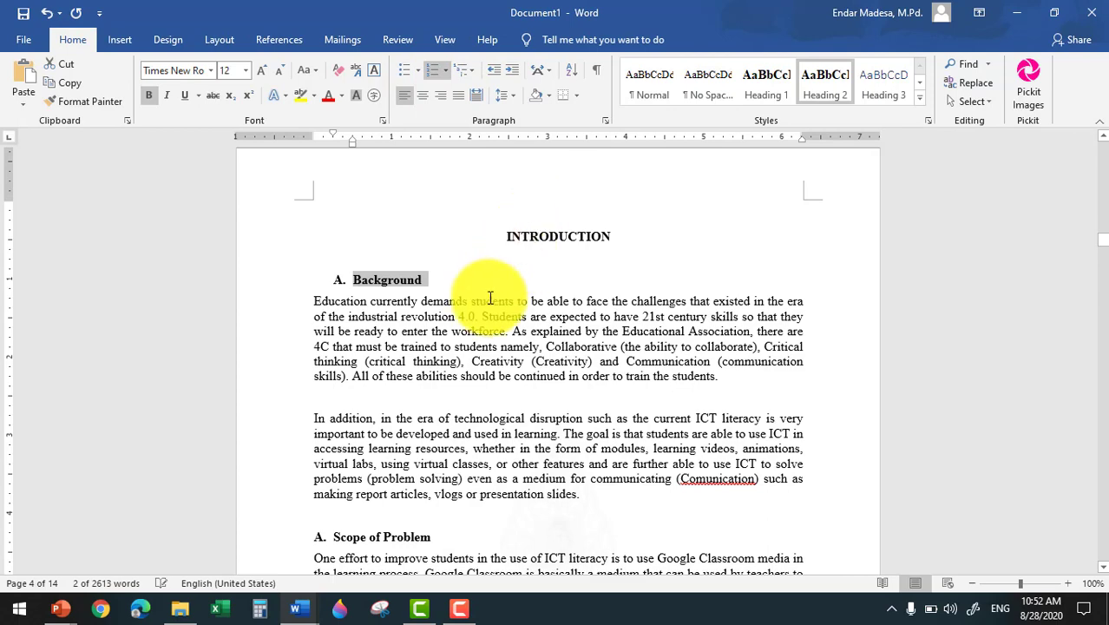
- Copy Background's heading format onto Scope of Problem and Goals and Benefits with Format Painter
{"action": "left_click", "coordinate": [90, 104]}
{"action": "scroll", "coordinate": [433, 469], "scroll_direction": "down", "scroll_amount": 3}
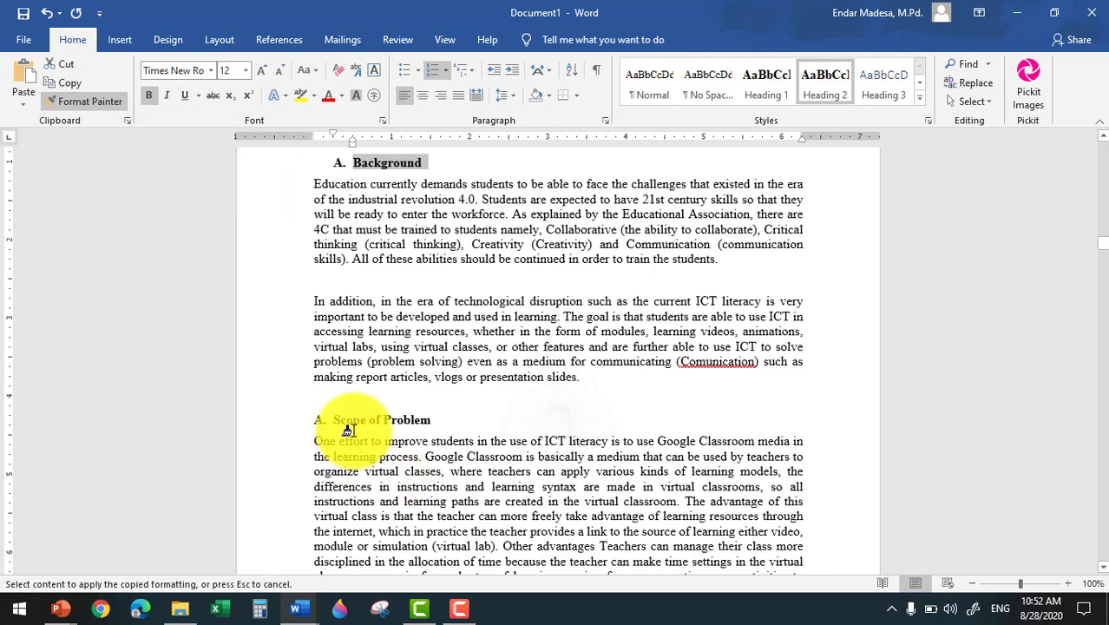
{"action": "left_click", "coordinate": [349, 420]}
{"action": "left_click", "coordinate": [90, 101]}
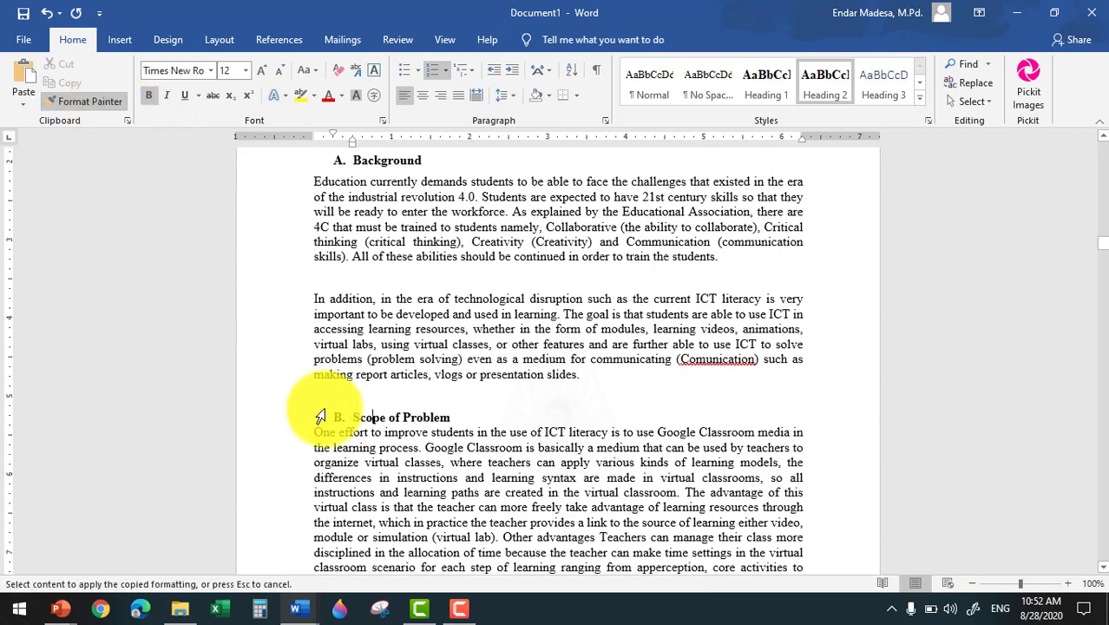
{"action": "scroll", "coordinate": [339, 406], "scroll_direction": "down", "scroll_amount": 12}
{"action": "scroll", "coordinate": [339, 408], "scroll_direction": "down", "scroll_amount": 5}
{"action": "scroll", "coordinate": [364, 407], "scroll_direction": "down", "scroll_amount": 8}
{"action": "scroll", "coordinate": [373, 399], "scroll_direction": "down", "scroll_amount": 1}
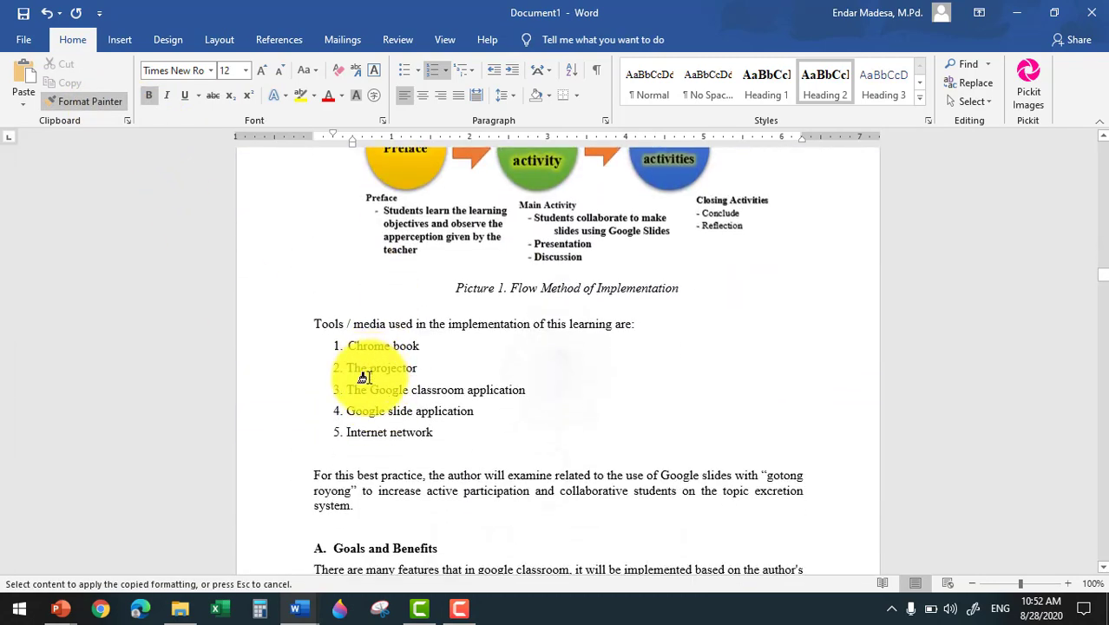
{"action": "scroll", "coordinate": [364, 382], "scroll_direction": "down", "scroll_amount": 3}
{"action": "left_click", "coordinate": [361, 392]}
{"action": "left_click", "coordinate": [91, 101]}
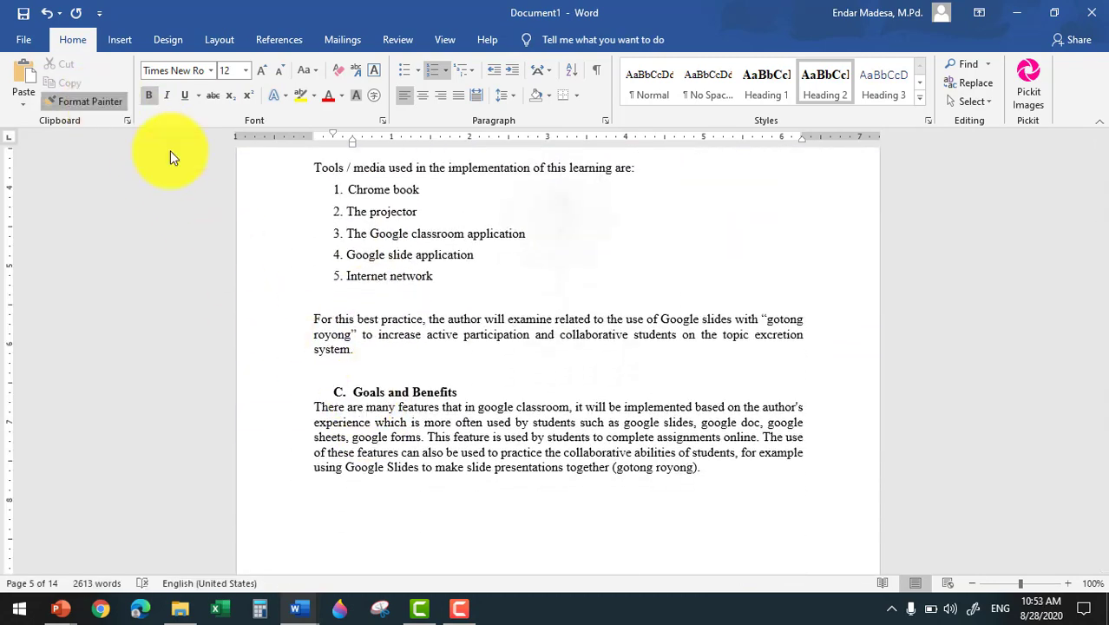
{"action": "scroll", "coordinate": [429, 386], "scroll_direction": "down", "scroll_amount": 6}
{"action": "scroll", "coordinate": [426, 379], "scroll_direction": "down", "scroll_amount": 10}
{"action": "scroll", "coordinate": [422, 380], "scroll_direction": "up", "scroll_amount": 2}
{"action": "scroll", "coordinate": [425, 377], "scroll_direction": "up", "scroll_amount": 1}
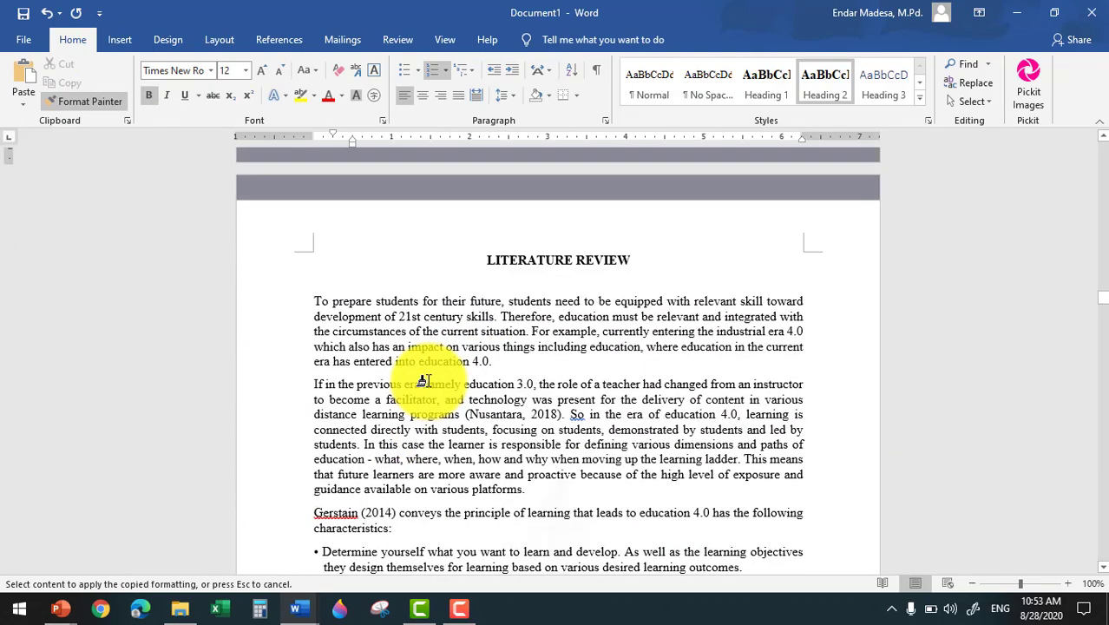
{"action": "scroll", "coordinate": [445, 388], "scroll_direction": "down", "scroll_amount": 1}
{"action": "scroll", "coordinate": [445, 392], "scroll_direction": "down", "scroll_amount": 8}
{"action": "scroll", "coordinate": [449, 395], "scroll_direction": "down", "scroll_amount": 10}
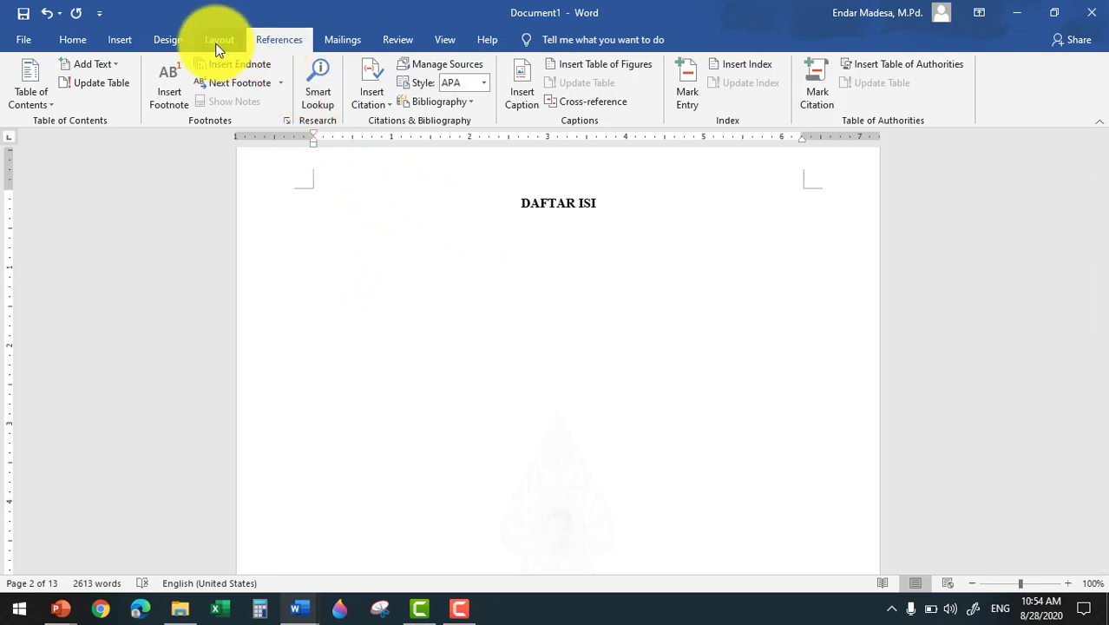
- Insert an Automatic Table 1 table of contents under DAFTAR ISI
{"action": "left_click", "coordinate": [71, 42]}
{"action": "left_click", "coordinate": [273, 42]}
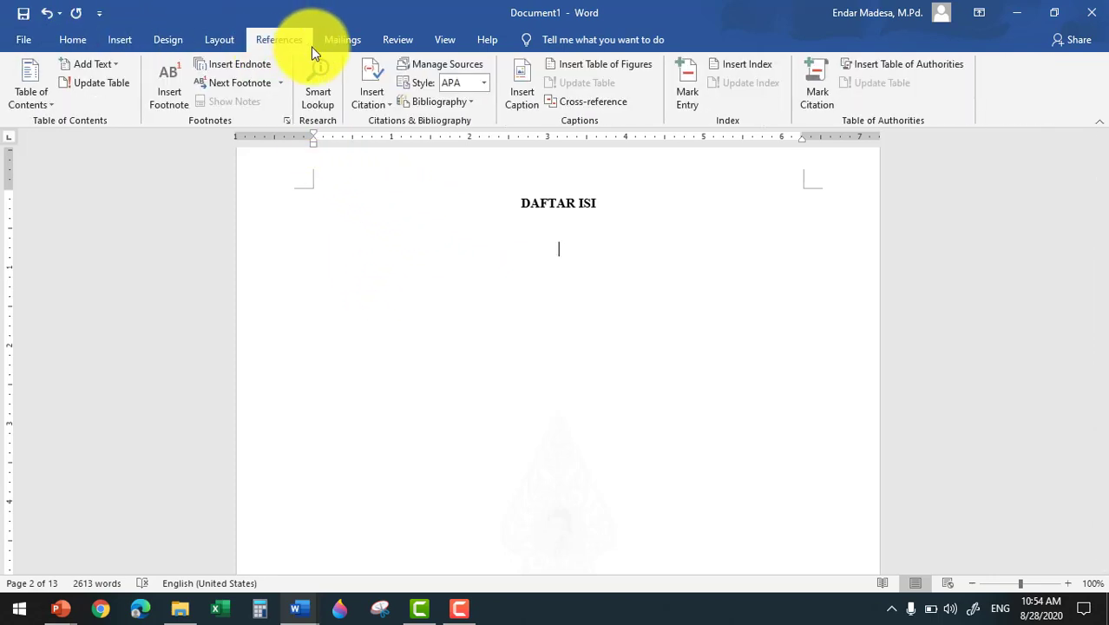
{"action": "left_click", "coordinate": [35, 97]}
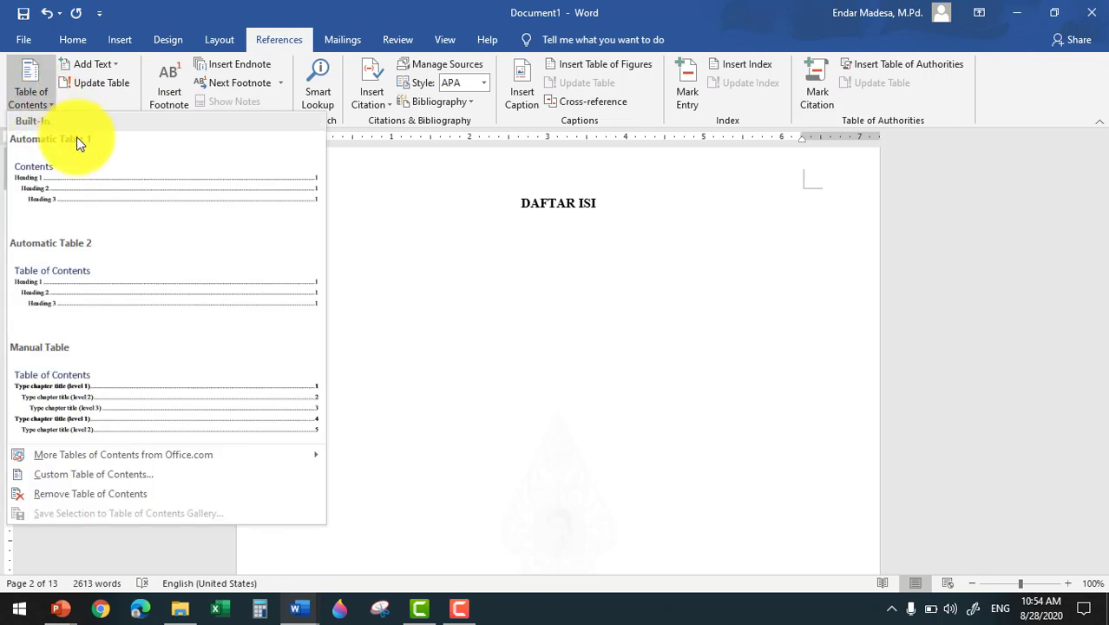
{"action": "left_click", "coordinate": [71, 190]}
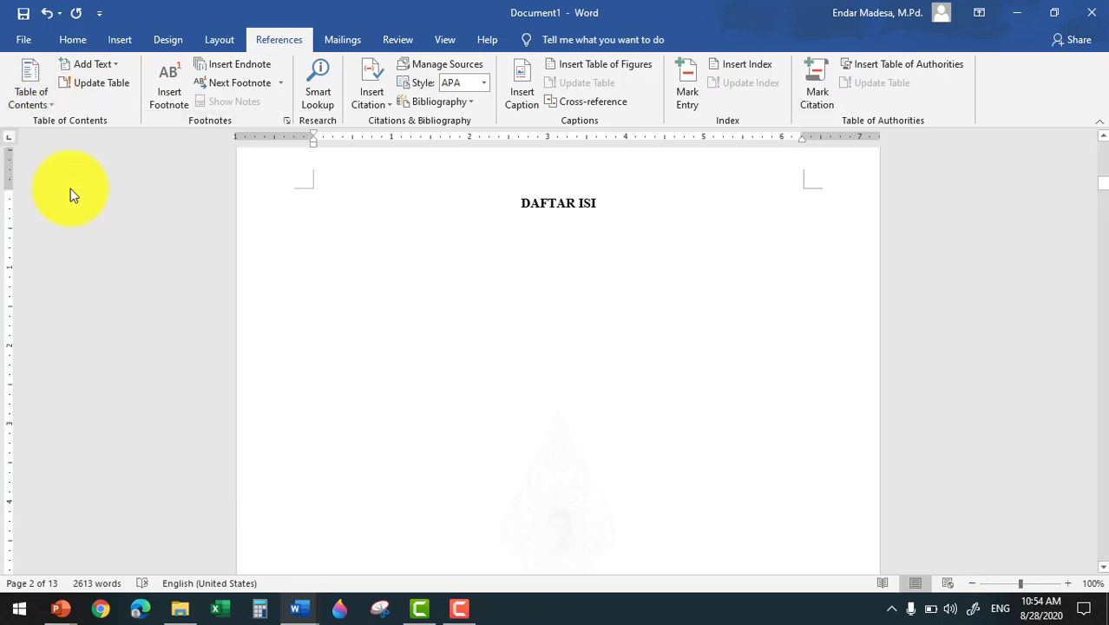
{"action": "scroll", "coordinate": [449, 364], "scroll_direction": "down", "scroll_amount": 8}
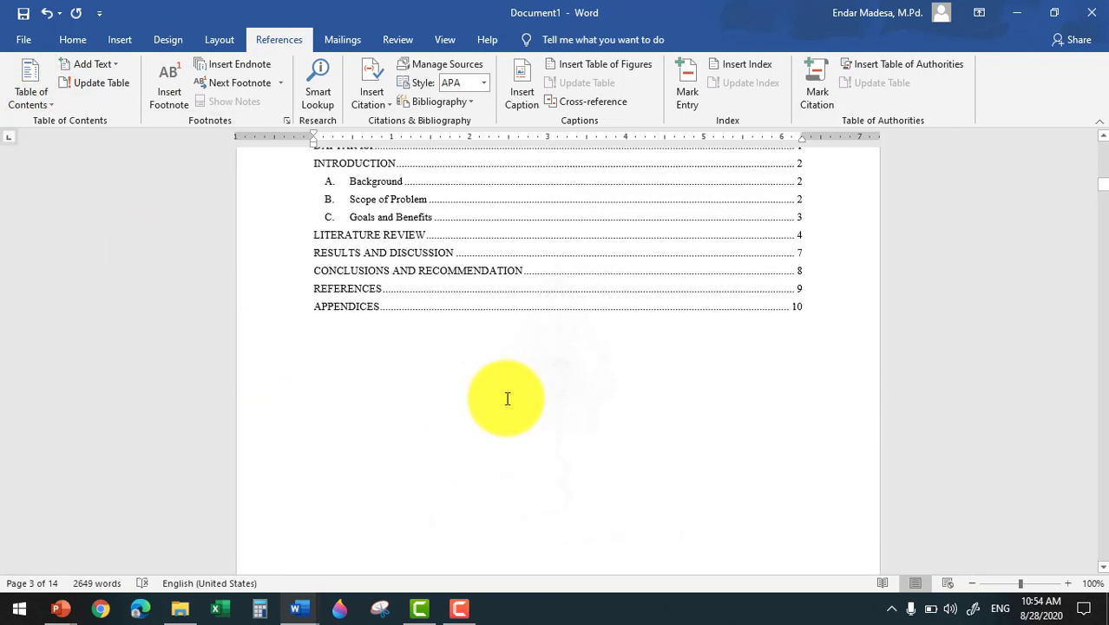
{"action": "scroll", "coordinate": [509, 392], "scroll_direction": "up", "scroll_amount": 2}
- Delete the table of contents' built-in Contents title
{"action": "left_click", "coordinate": [383, 275]}
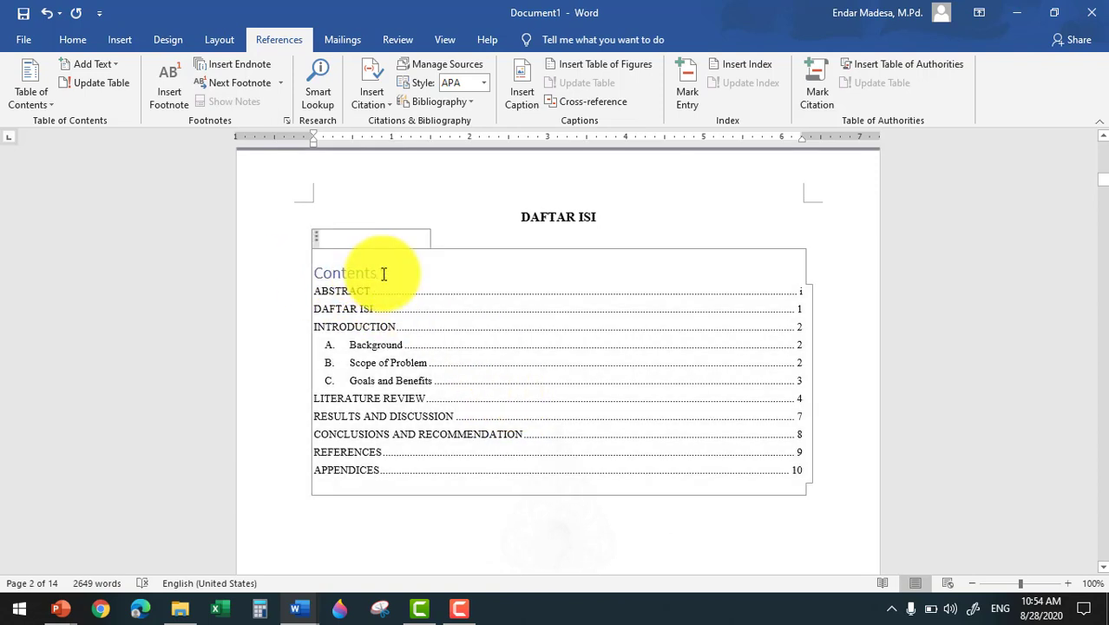
{"action": "left_click_drag", "start_coordinate": [383, 274], "coordinate": [314, 272]}
{"action": "key", "text": "BackSpace"}
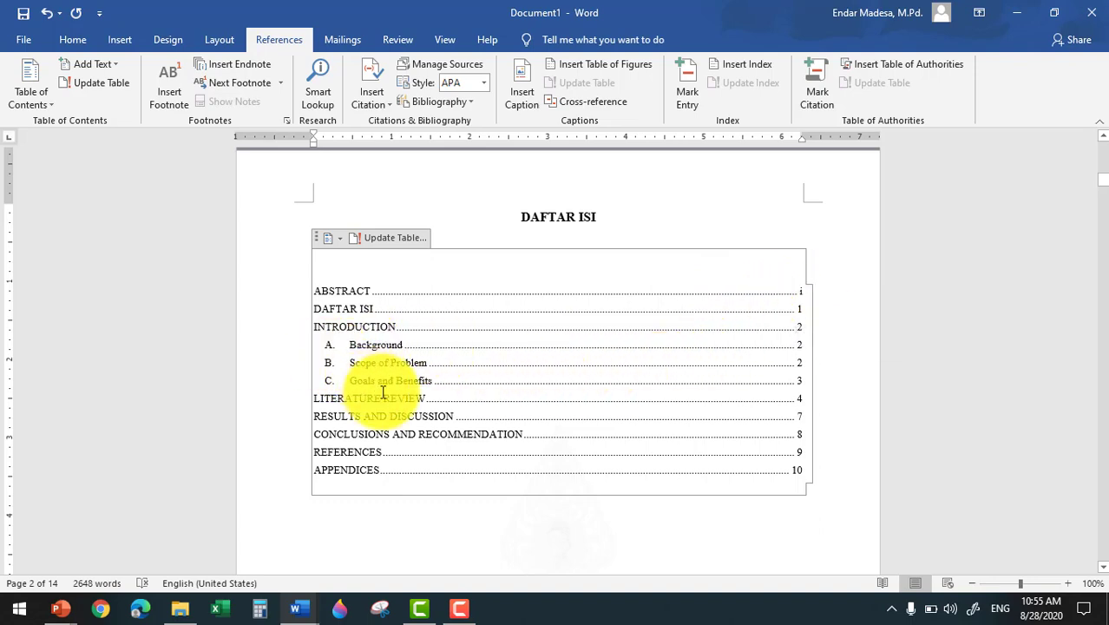
{"action": "scroll", "coordinate": [594, 465], "scroll_direction": "down", "scroll_amount": 5}
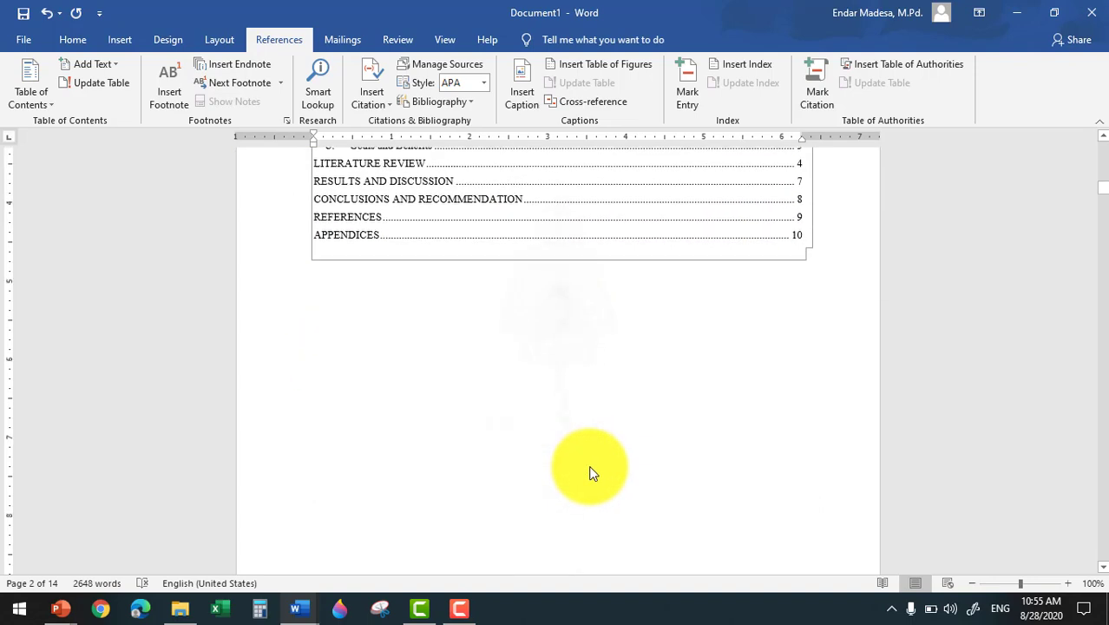
{"action": "scroll", "coordinate": [609, 462], "scroll_direction": "down", "scroll_amount": 9}
{"action": "scroll", "coordinate": [609, 462], "scroll_direction": "down", "scroll_amount": 4}
{"action": "scroll", "coordinate": [601, 457], "scroll_direction": "down", "scroll_amount": 7}
{"action": "scroll", "coordinate": [598, 456], "scroll_direction": "down", "scroll_amount": 5}
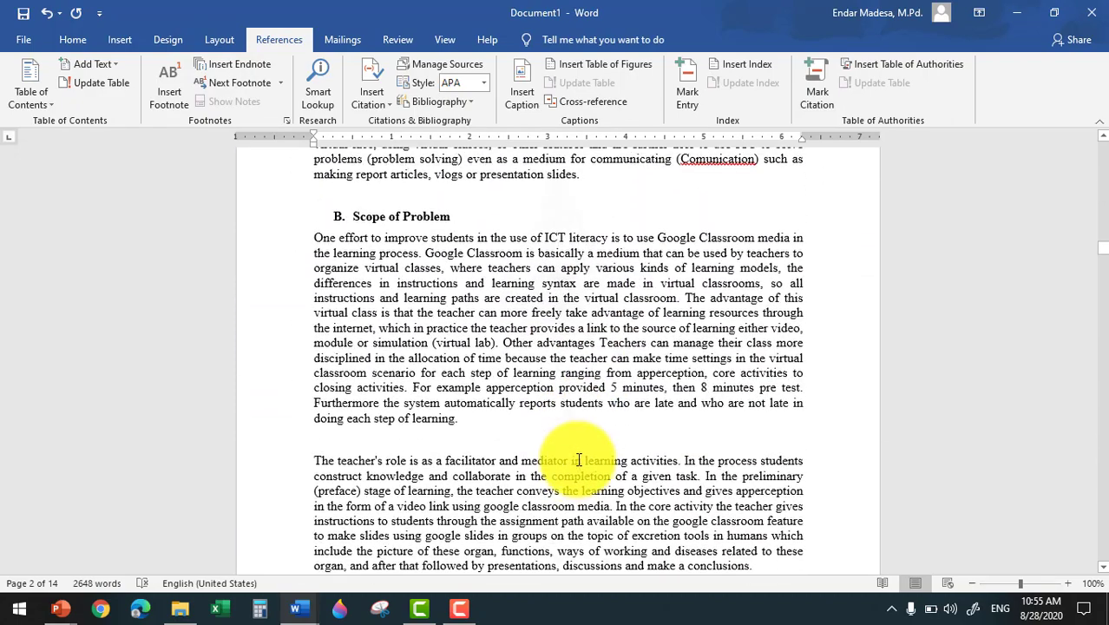
{"action": "scroll", "coordinate": [579, 460], "scroll_direction": "up", "scroll_amount": 5}
{"action": "scroll", "coordinate": [580, 459], "scroll_direction": "up", "scroll_amount": 3}
{"action": "scroll", "coordinate": [579, 460], "scroll_direction": "down", "scroll_amount": 3}
{"action": "scroll", "coordinate": [582, 460], "scroll_direction": "up", "scroll_amount": 4}
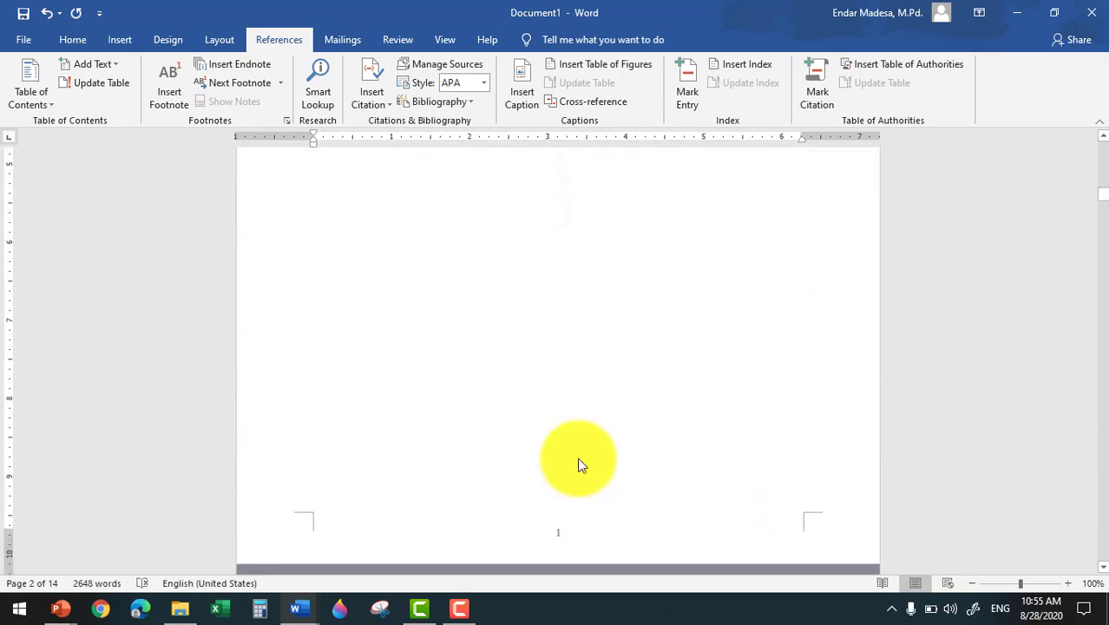
{"action": "scroll", "coordinate": [584, 462], "scroll_direction": "up", "scroll_amount": 4}
{"action": "scroll", "coordinate": [585, 460], "scroll_direction": "up", "scroll_amount": 2}
{"action": "scroll", "coordinate": [728, 366], "scroll_direction": "up", "scroll_amount": 1}
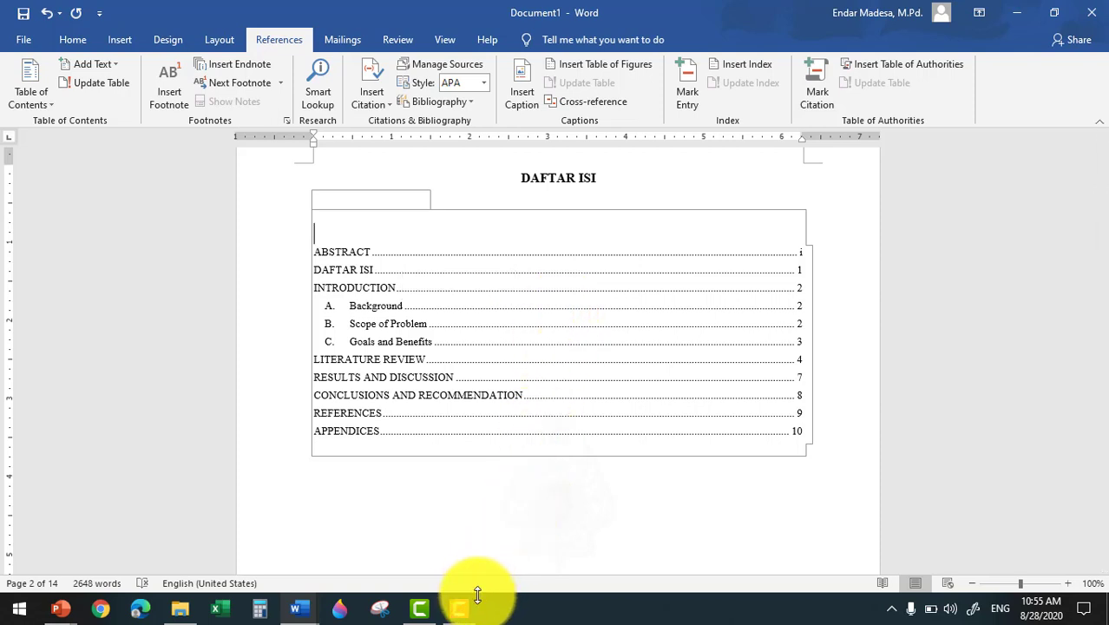
{"action": "mouse_move", "coordinate": [465, 610]}
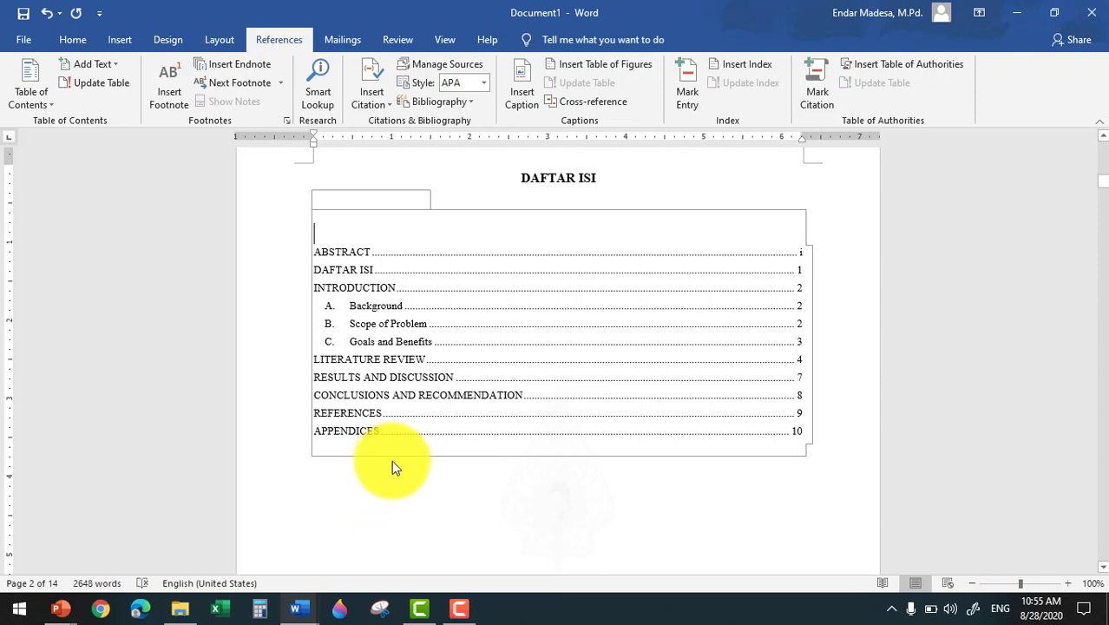
{"action": "left_click", "coordinate": [460, 610]}
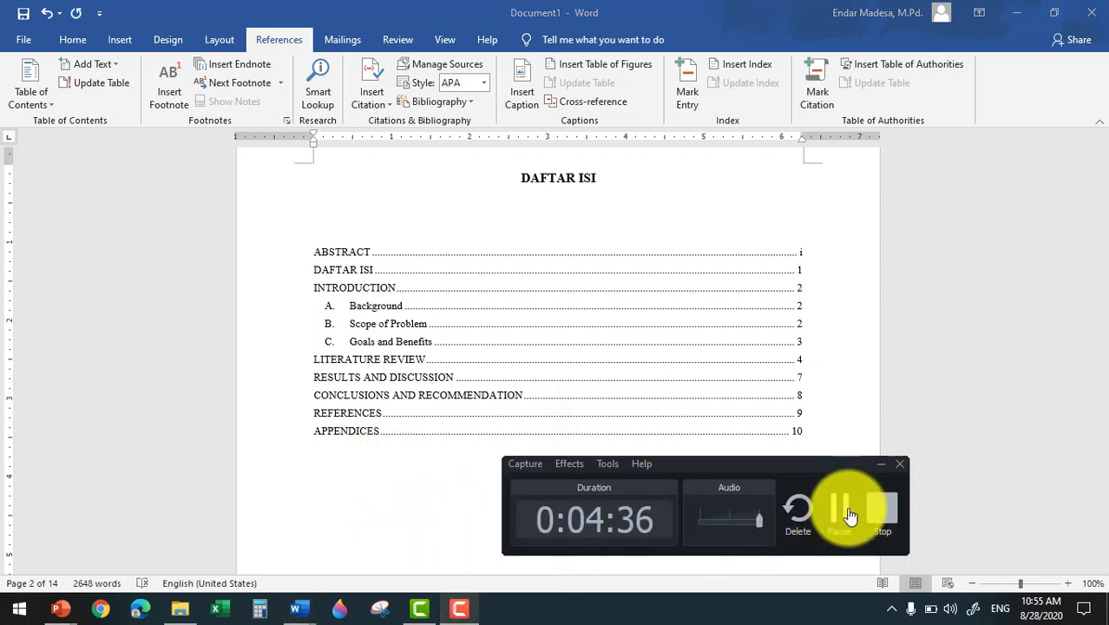